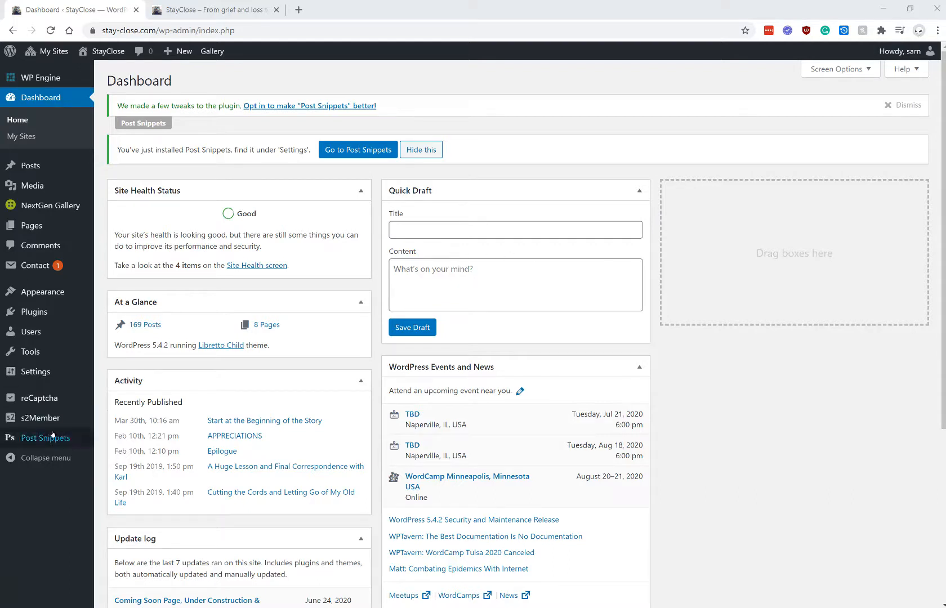
- Add a new snippet in Post Snippets and name it TEST
left_click(32, 439)
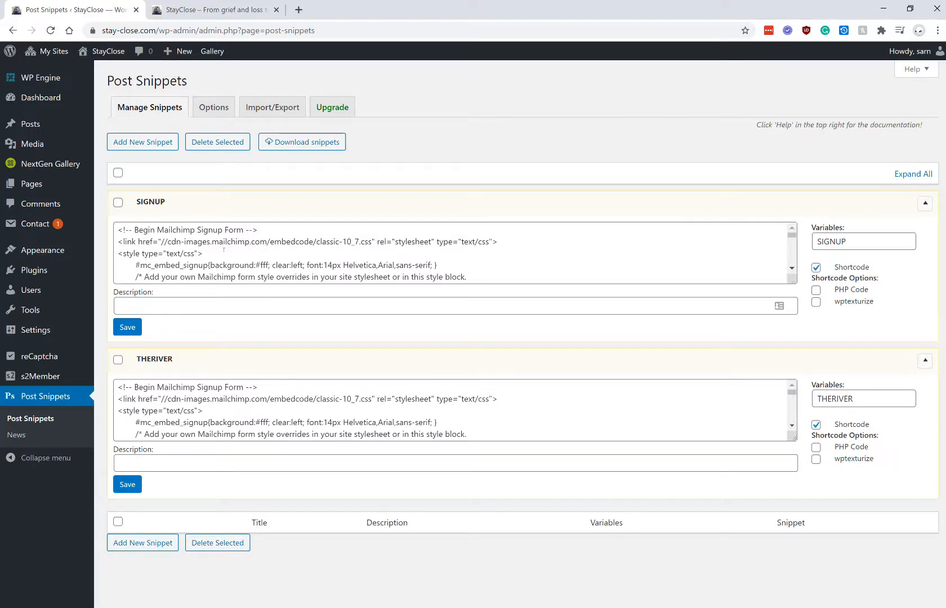
left_click(148, 144)
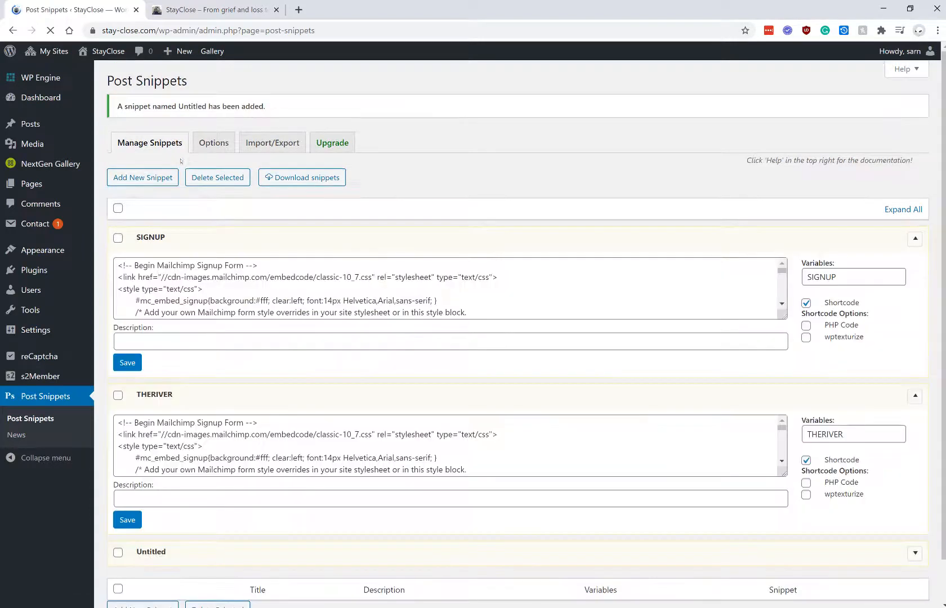
scroll(203, 182, "down", 2)
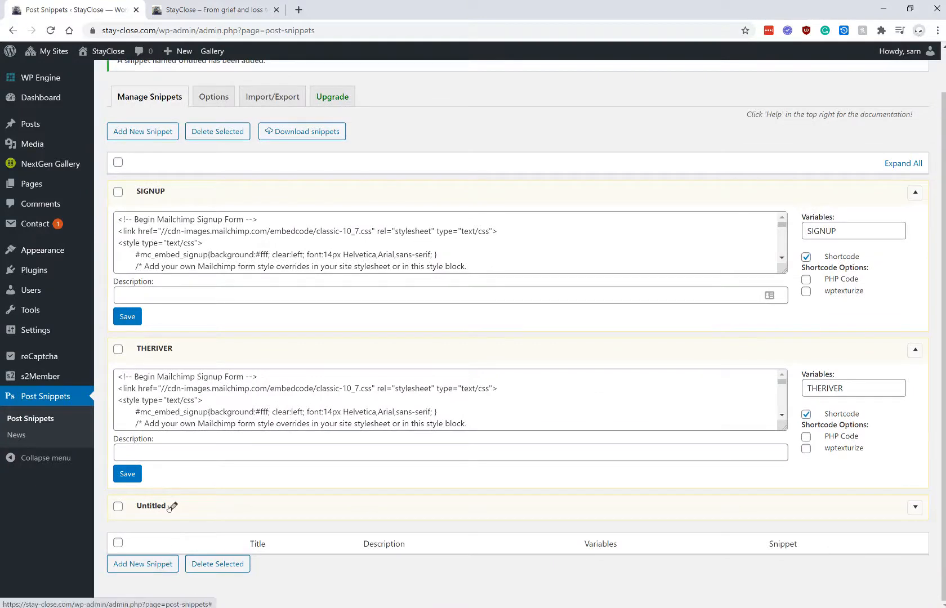
left_click(173, 509)
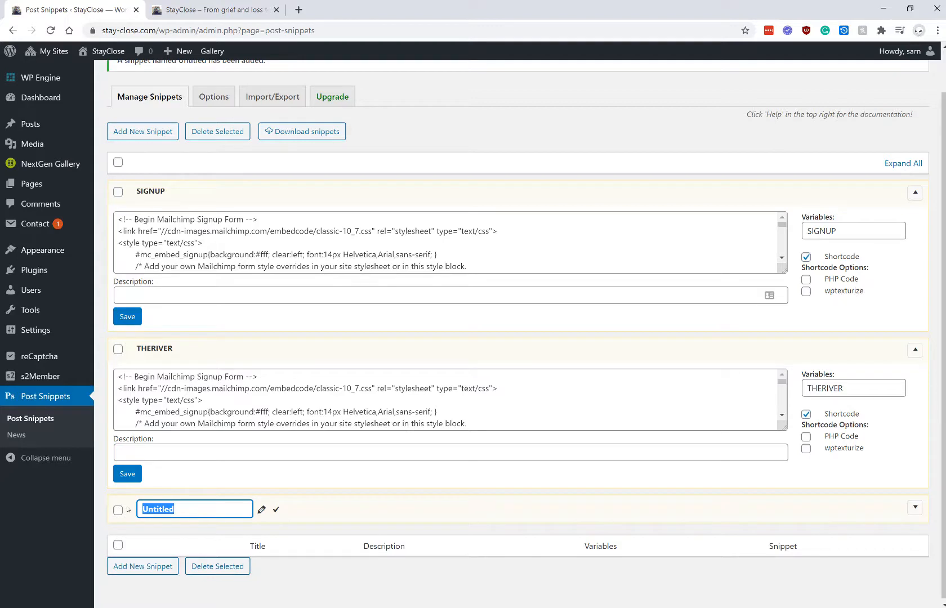
type("Te")
key("BackSpace")
key("BackSpace")
type("TEST")
left_click(276, 510)
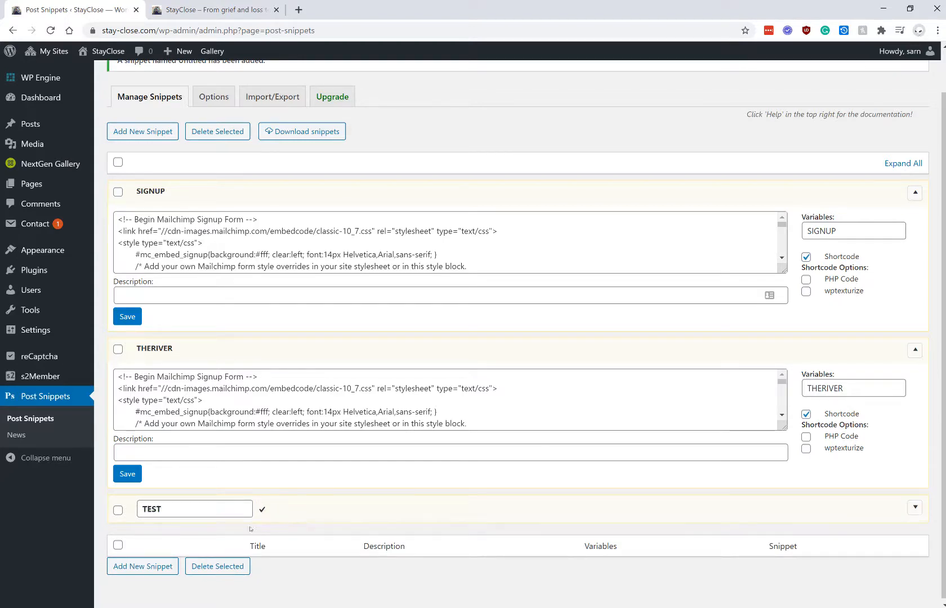
- Expand the TEST snippet and paste the copied Mailchimp signup form embed code into its content
scroll(258, 529, "up", 1)
scroll(258, 529, "down", 1)
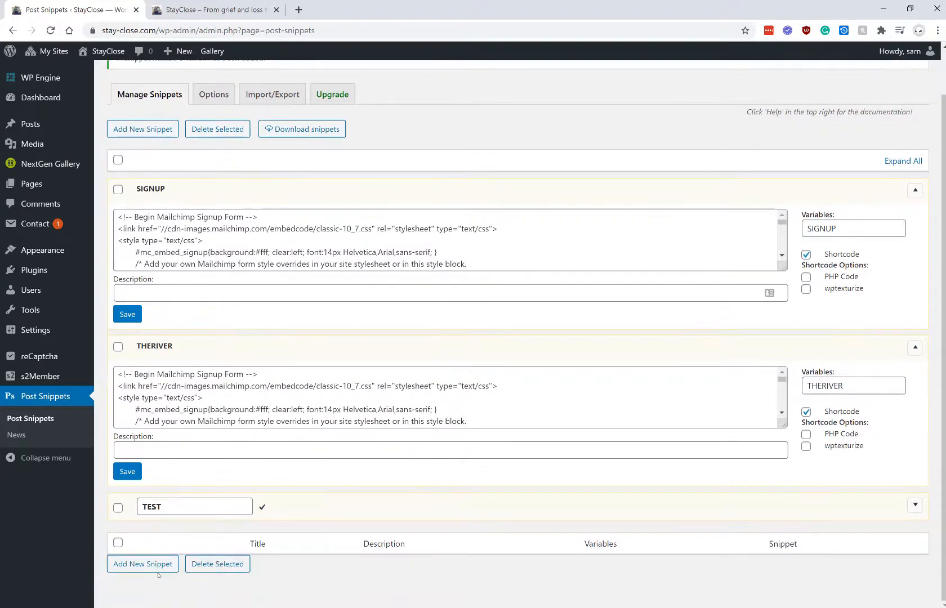
mouse_move(296, 512)
left_click(915, 504)
scroll(507, 445, "down", 2)
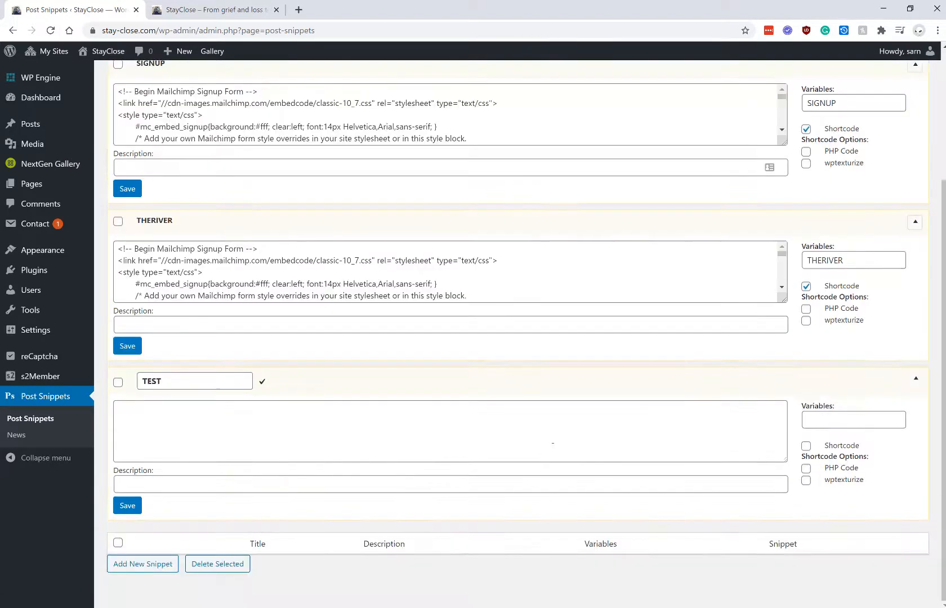
left_click(448, 432)
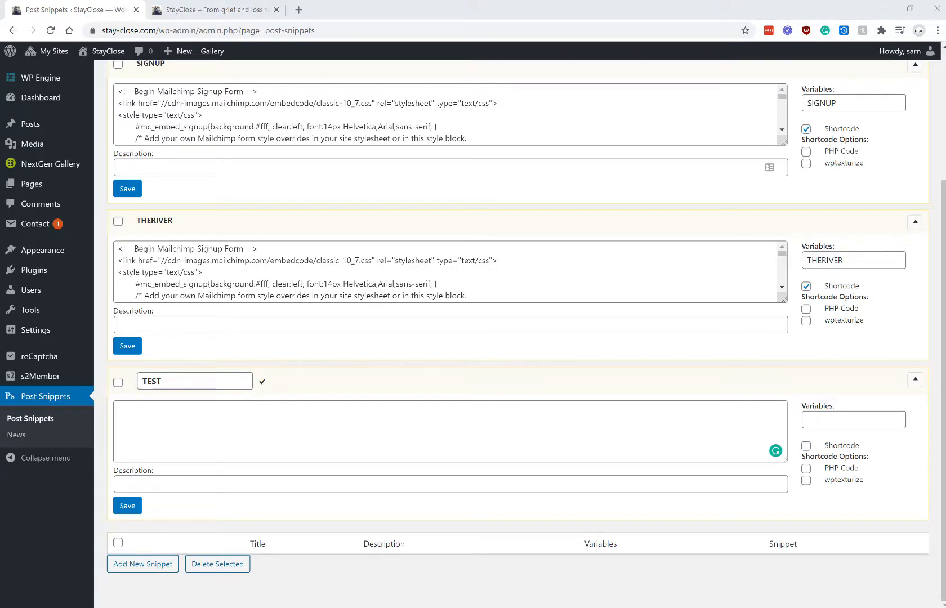
left_click(288, 420)
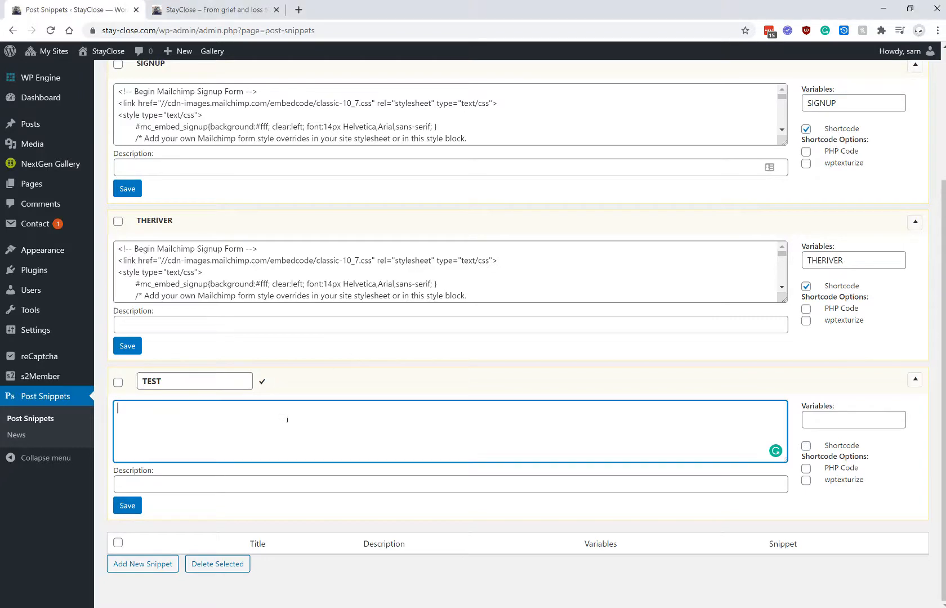
key("ctrl+v")
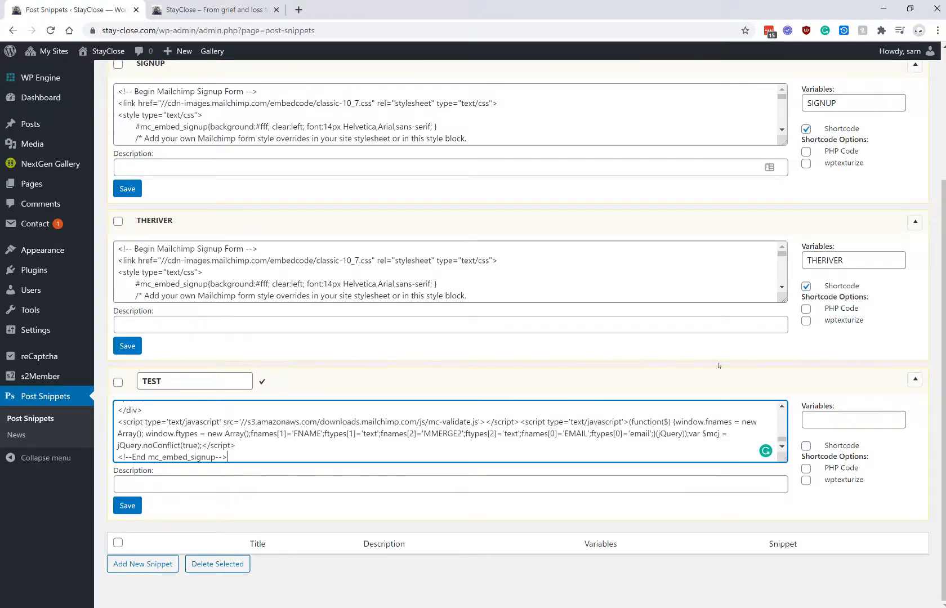
- Set the TEST snippet's variable to TEST and enable its Shortcode option
left_click(812, 419)
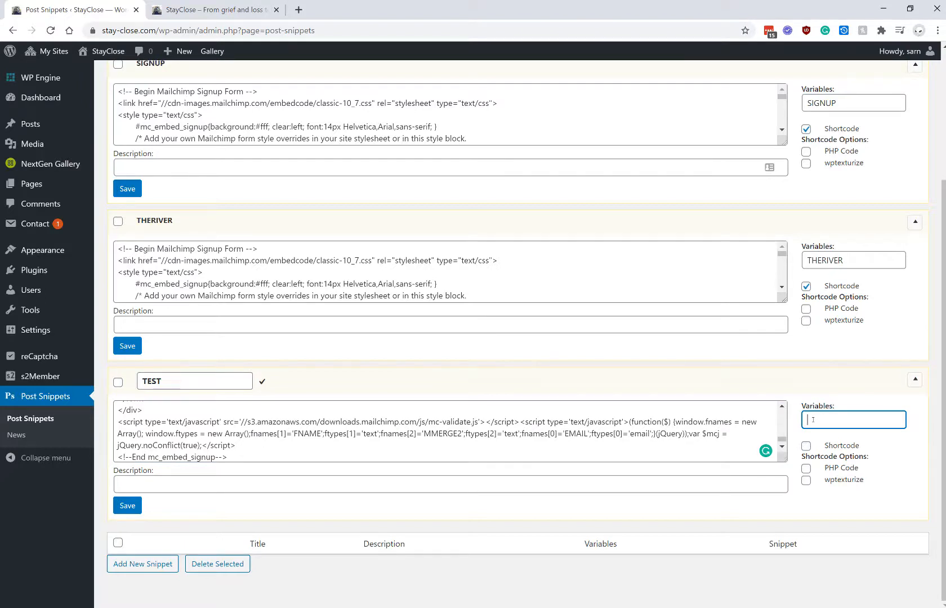
type("TEST")
left_click(806, 446)
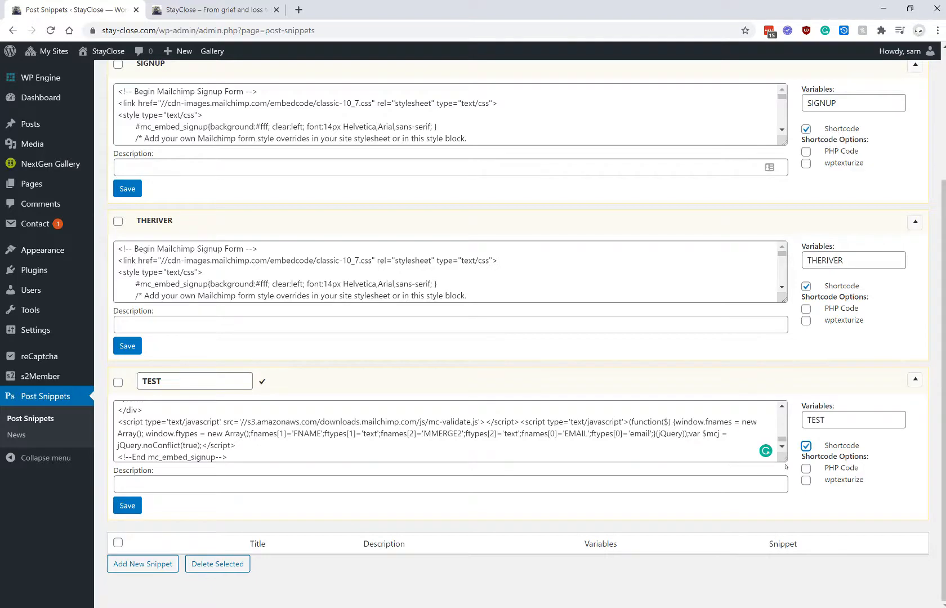
- Enlarge the TEST snippet's code area to review the whole embed code, and save the snippet
left_click_drag(783, 460, 784, 607)
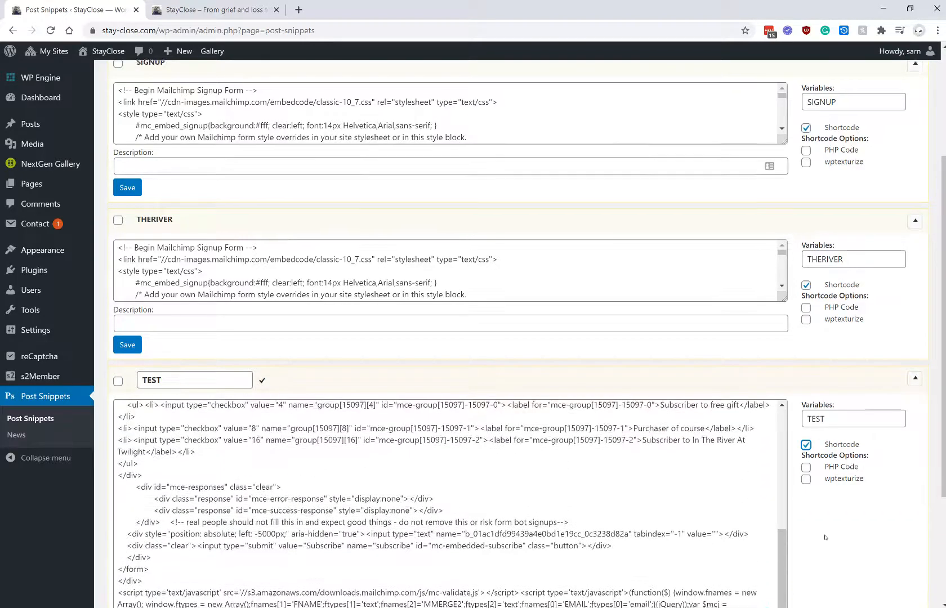
scroll(817, 532, "down", 3)
left_click_drag(783, 456, 785, 589)
left_click_drag(783, 476, 783, 356)
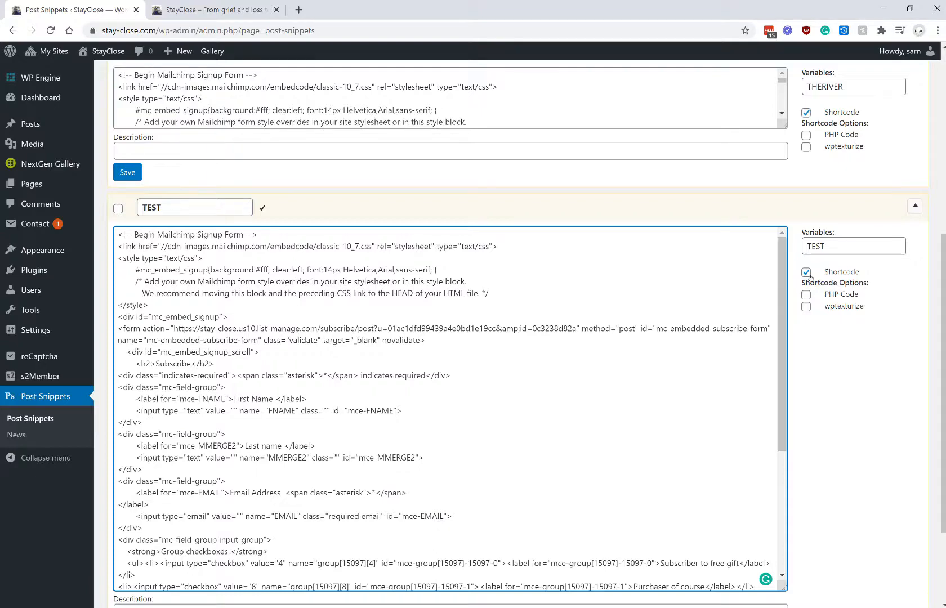
scroll(731, 398, "down", 6)
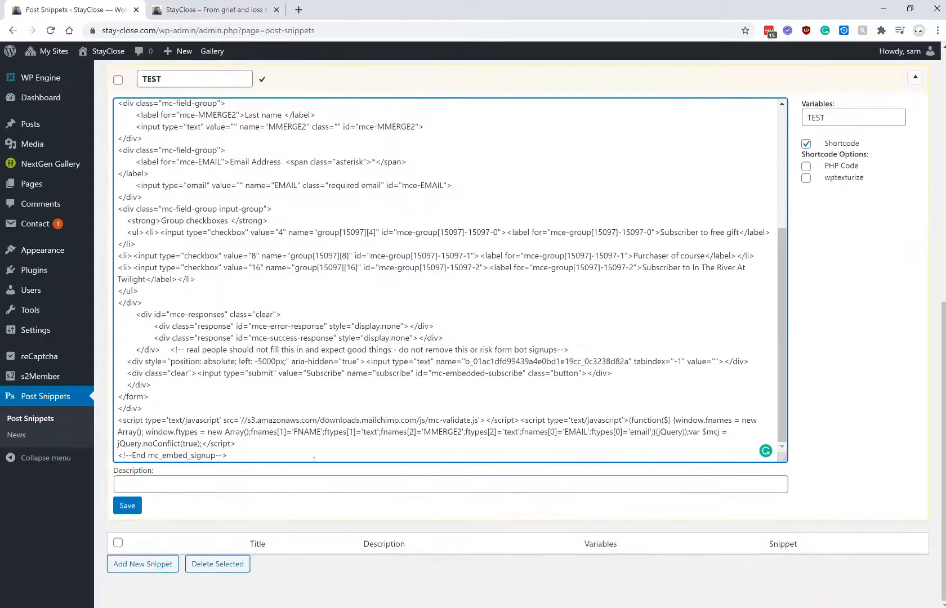
left_click(120, 503)
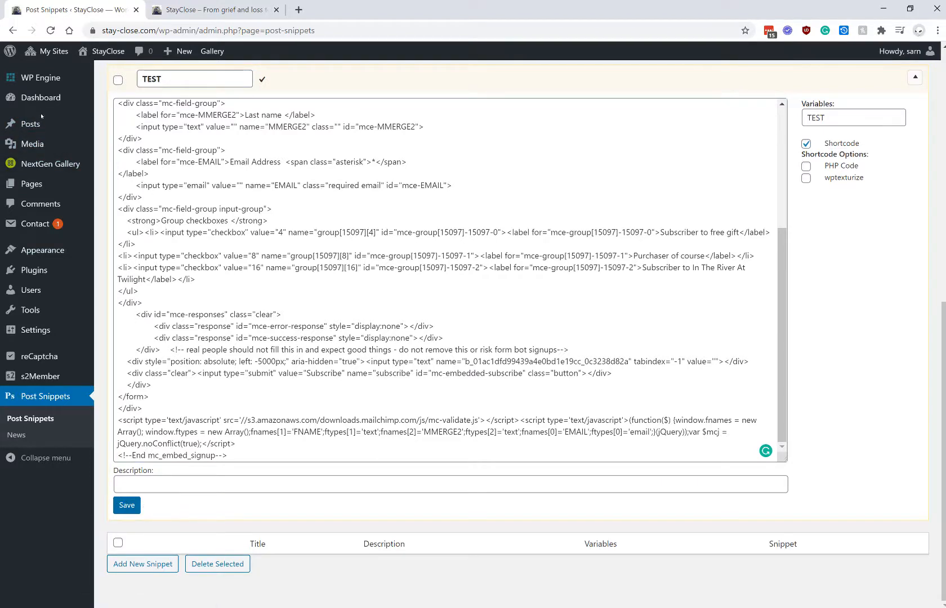
- Open TEST PAGE from the site's pages for editing
left_click(33, 184)
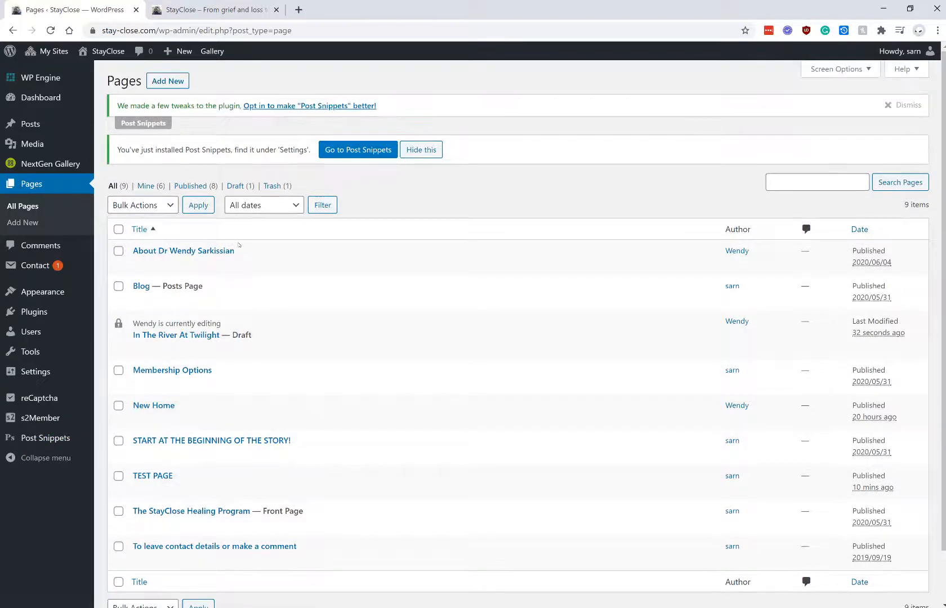
scroll(236, 259, "down", 2)
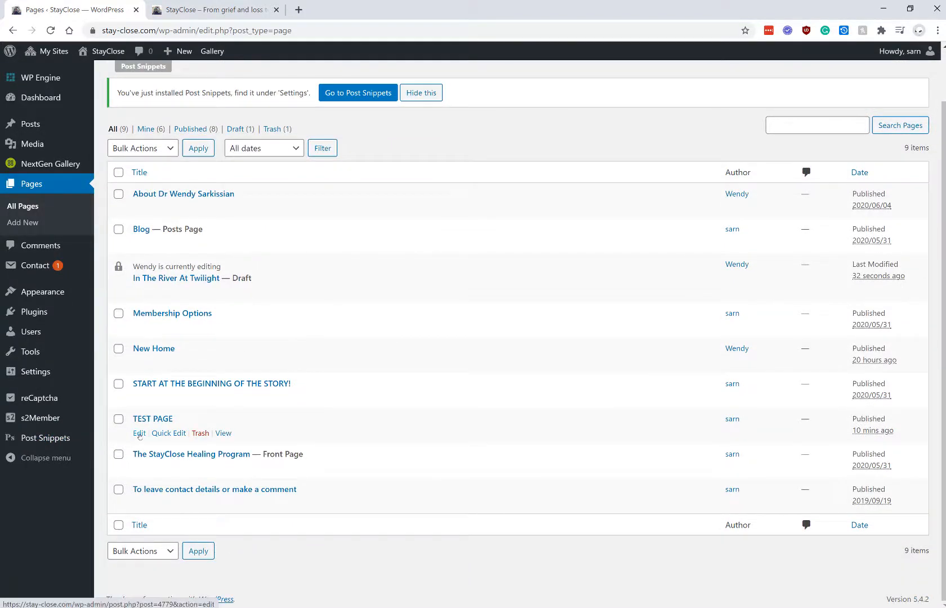
left_click(139, 434)
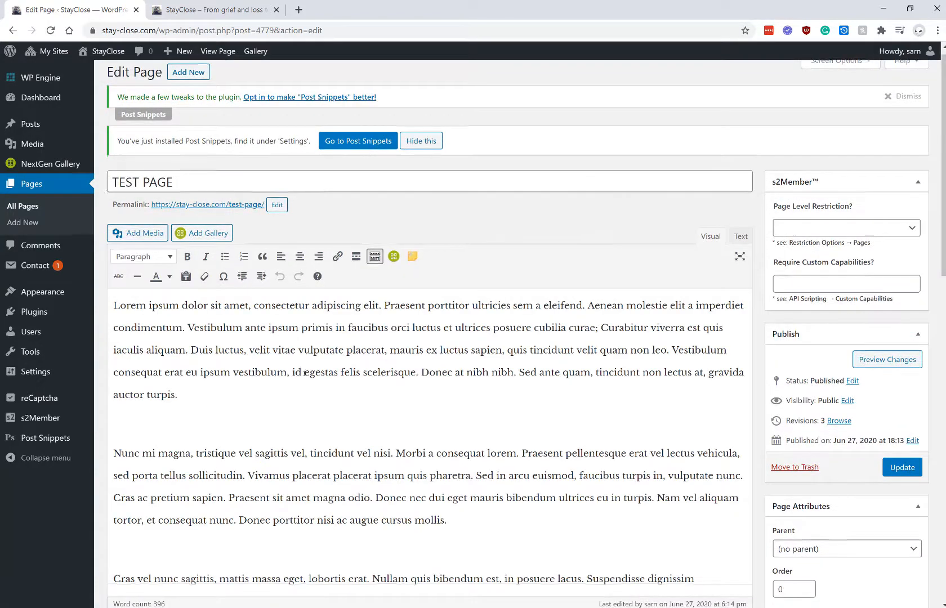
- Insert the TEST snippet on the blank line between the second and third paragraphs, and update the page
scroll(304, 374, "down", 2)
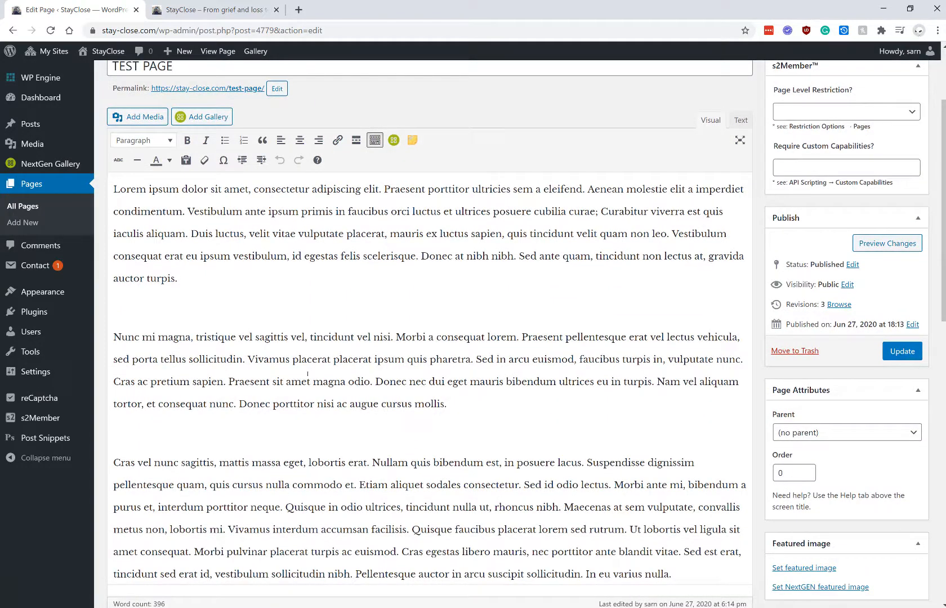
scroll(304, 343, "down", 3)
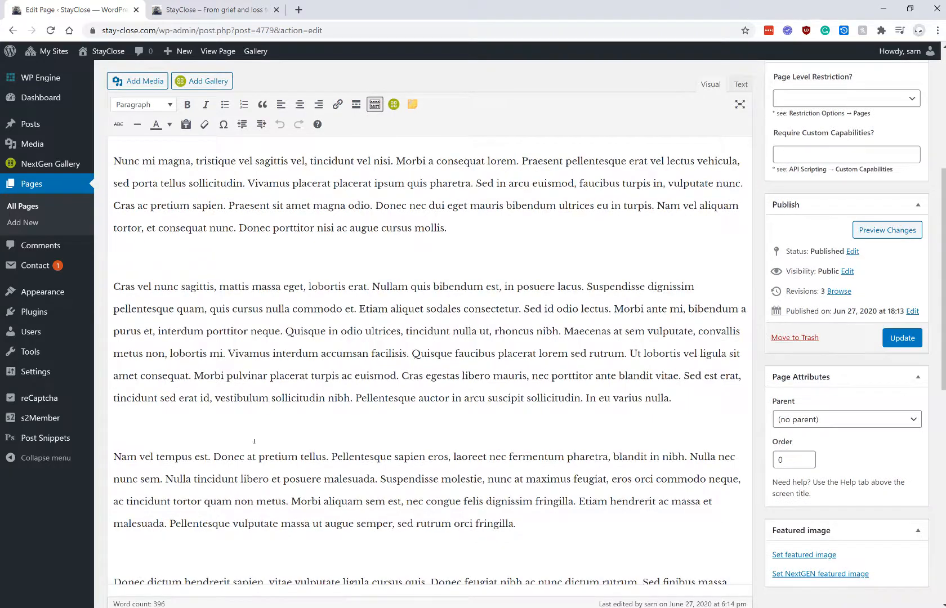
scroll(254, 441, "down", 2)
scroll(250, 451, "up", 4)
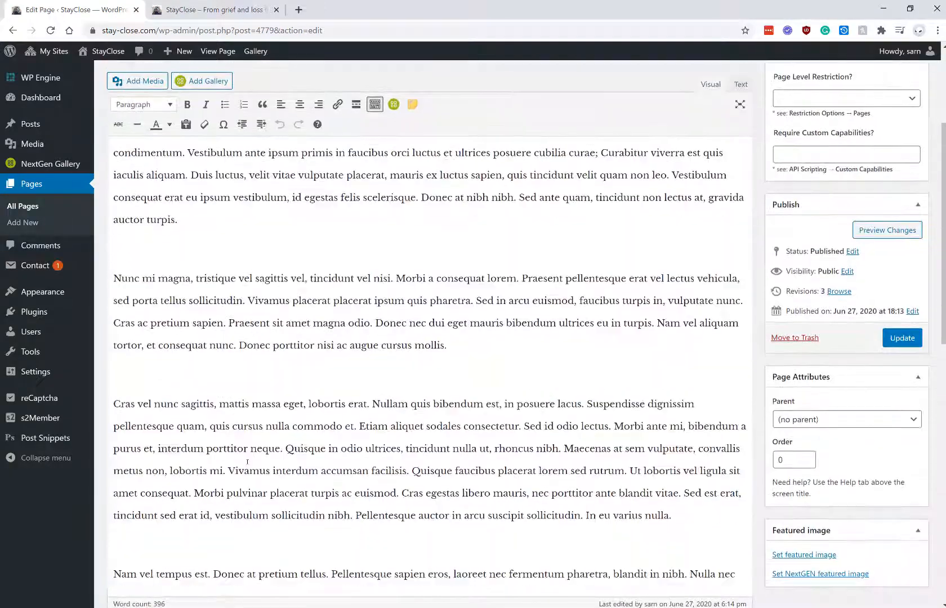
left_click(145, 373)
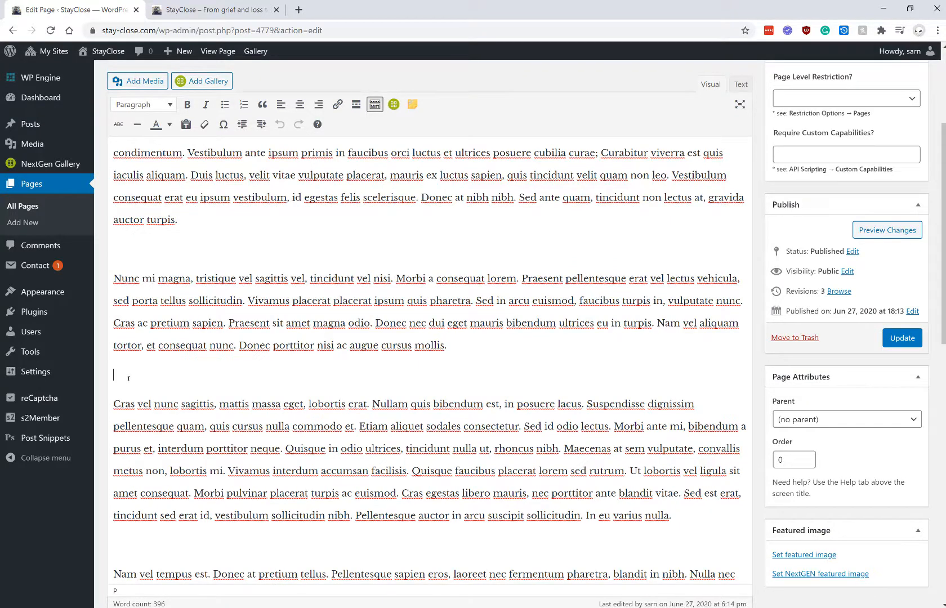
left_click(413, 105)
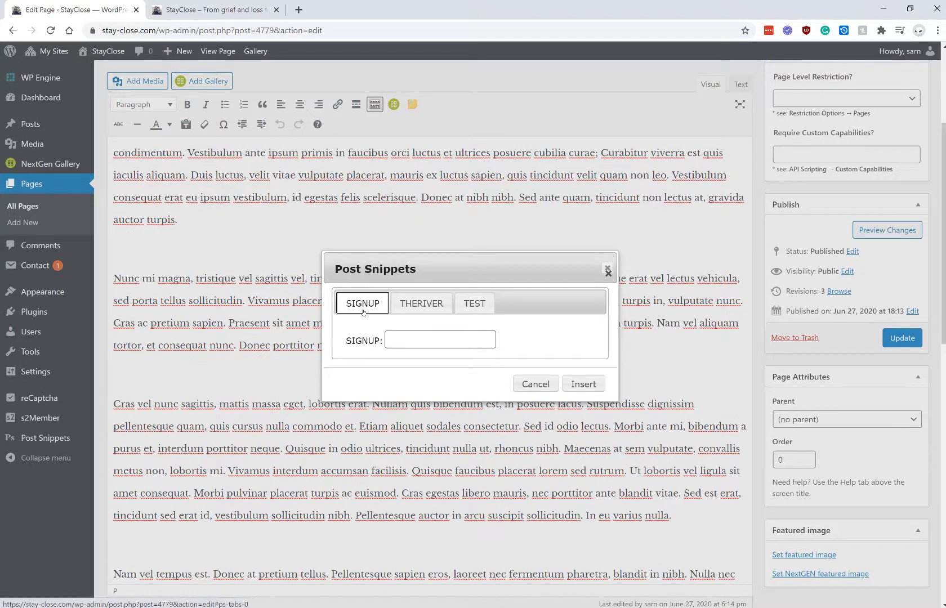
left_click(473, 304)
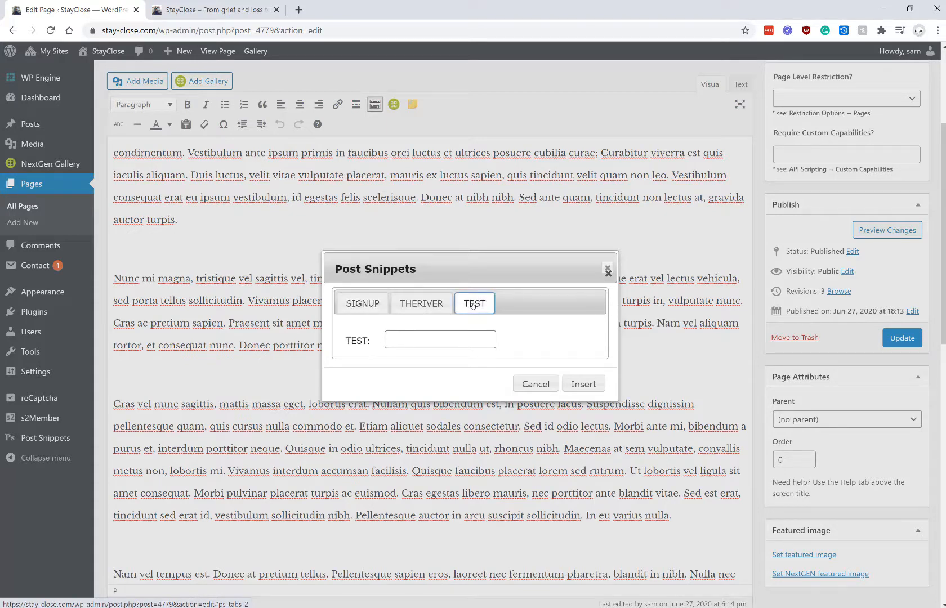
left_click(581, 385)
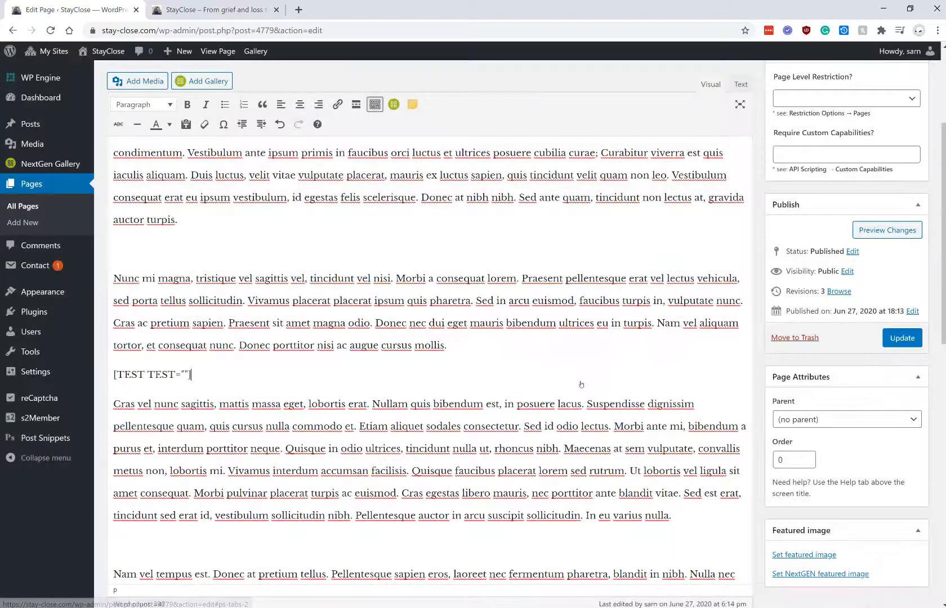
left_click(902, 338)
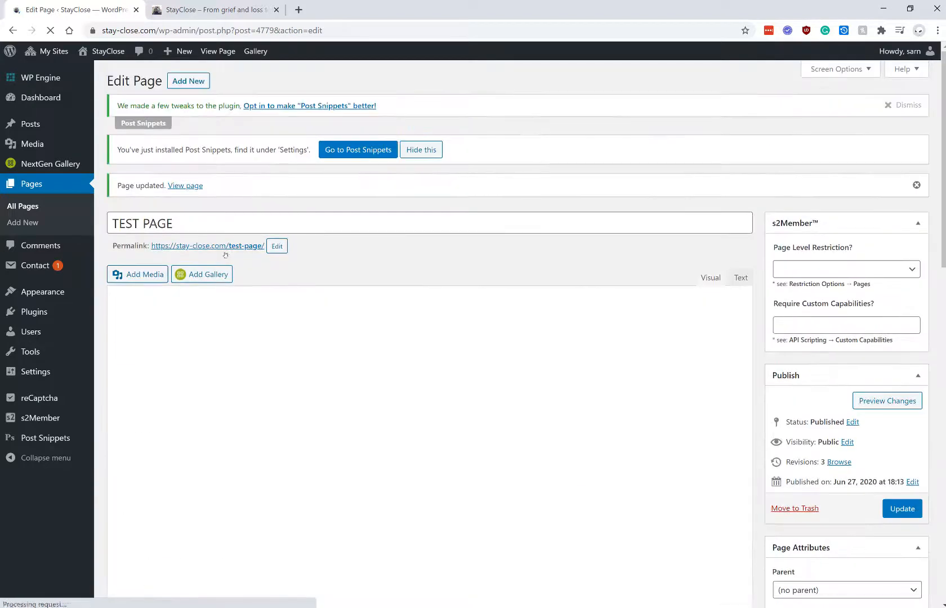
- Open the published test page in a new browser tab and examine the embedded subscribe form and surrounding text
right_click(236, 246)
left_click(265, 254)
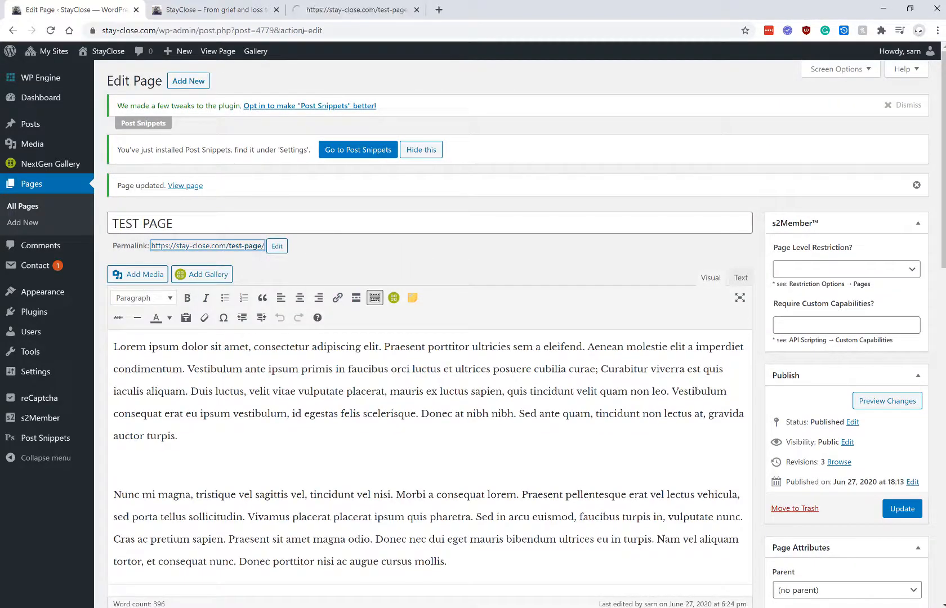
left_click(352, 10)
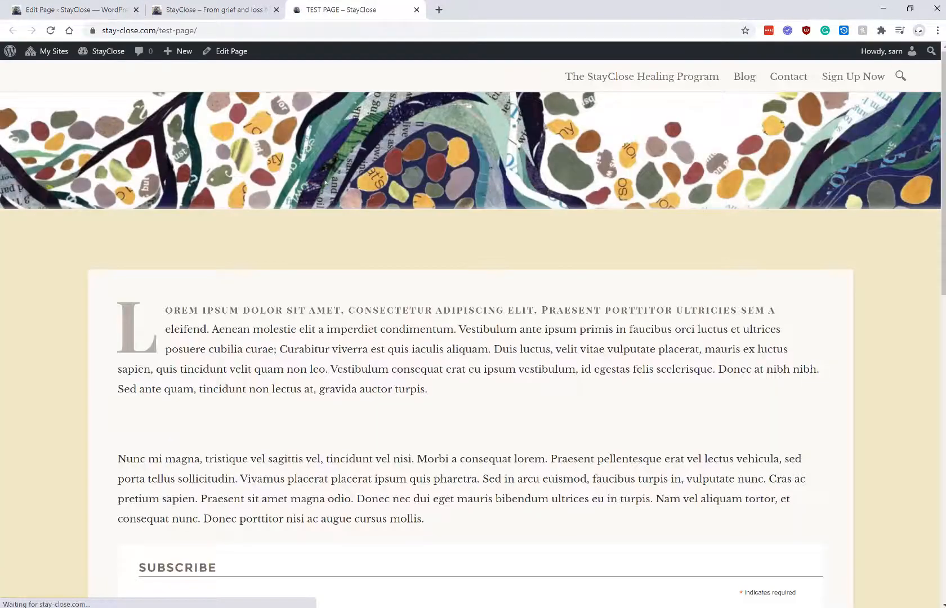
scroll(325, 182, "down", 5)
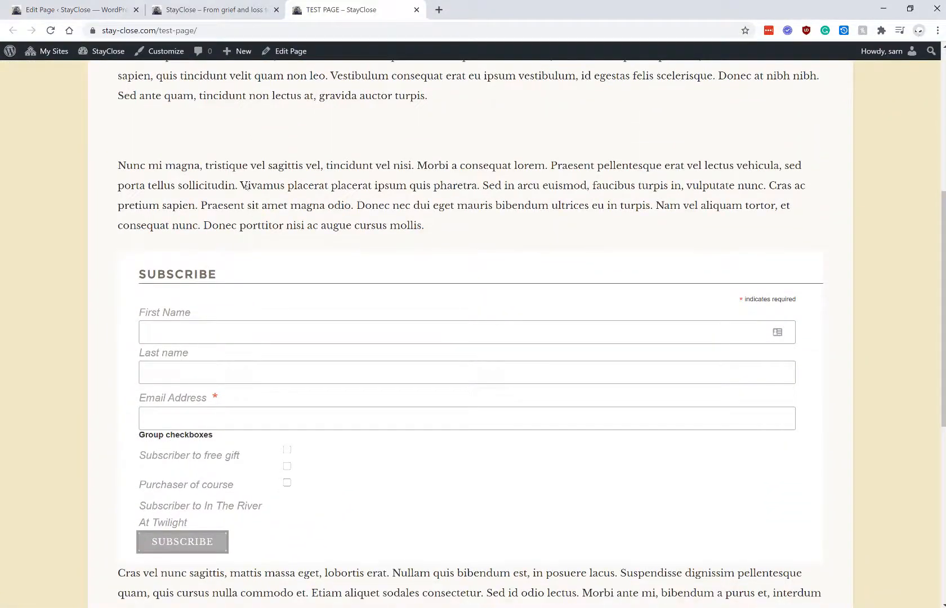
scroll(242, 141, "down", 2)
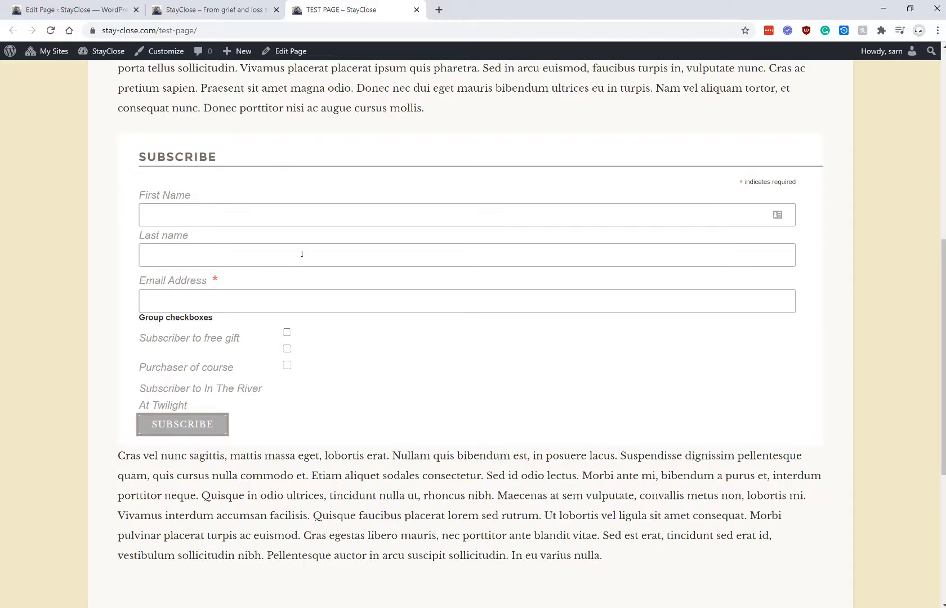
scroll(302, 253, "down", 5)
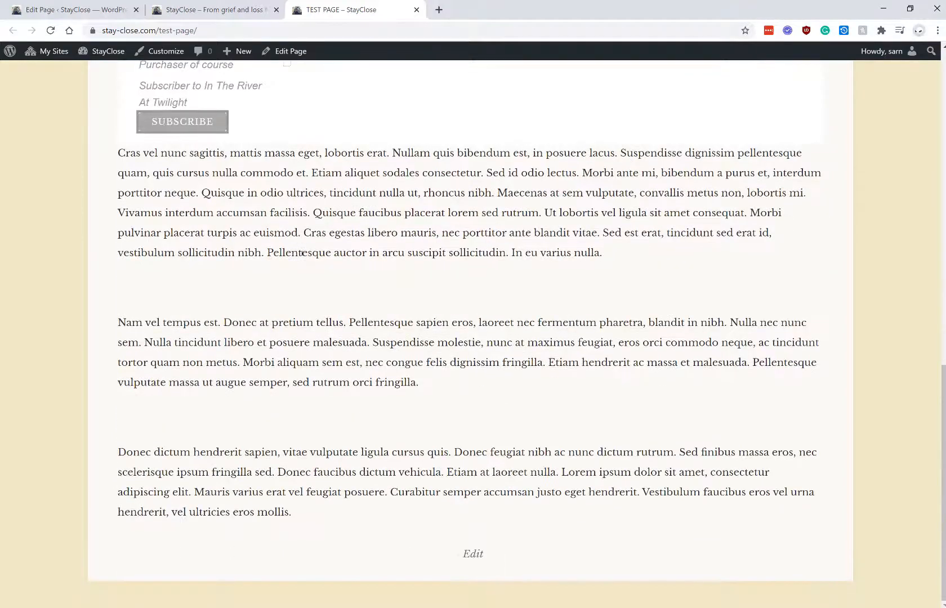
- Return to the TEST PAGE editor and look at the inserted shortcode in visual editing mode
left_click(183, 7)
left_click(61, 8)
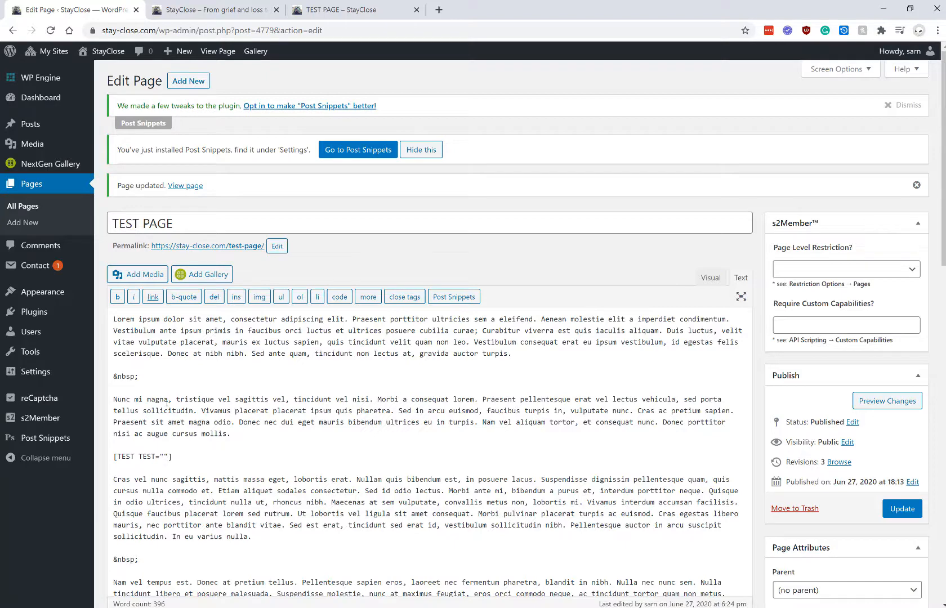
left_click(710, 277)
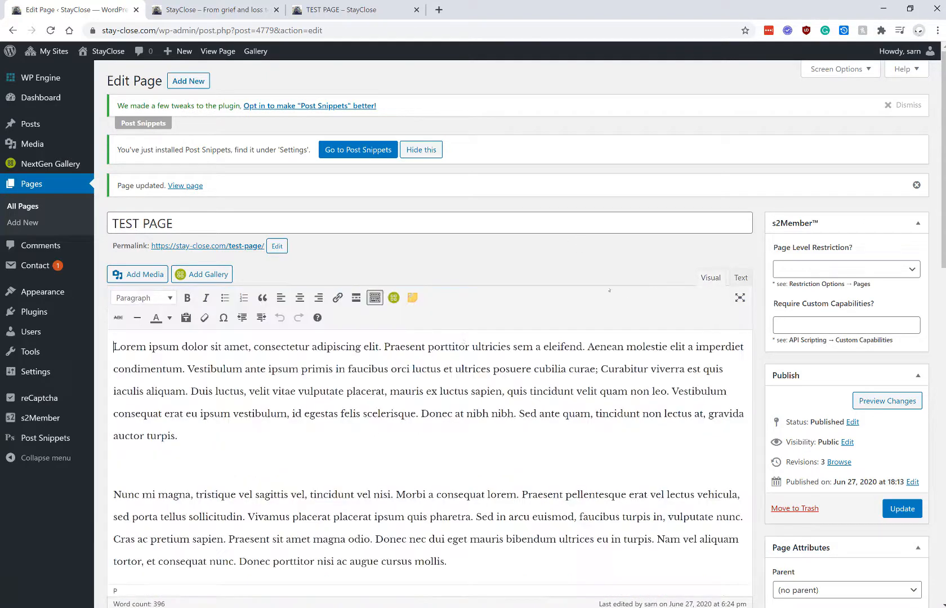
scroll(249, 402, "down", 3)
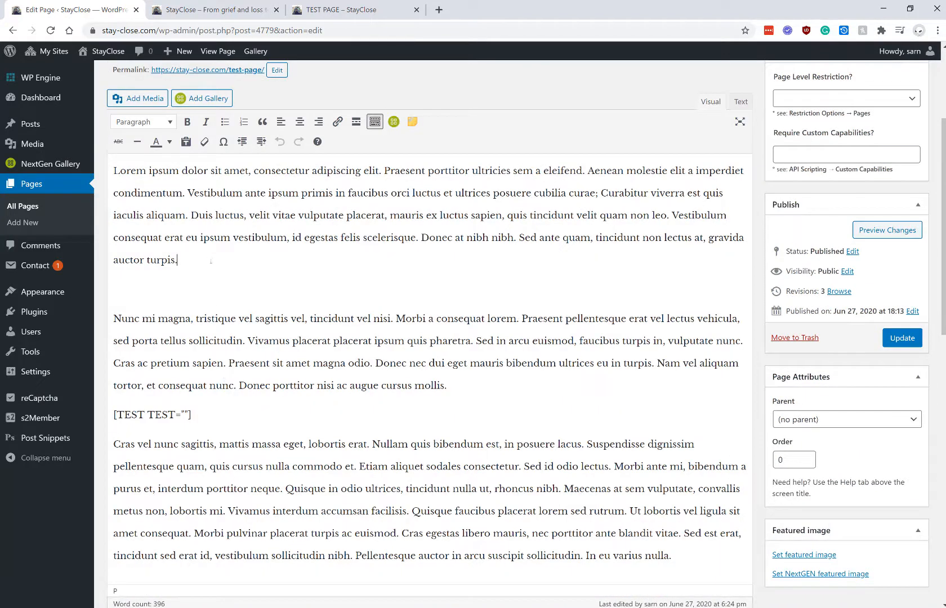
- Add the filler lines "DASDA AS", "ASDAS", "DAS", "DA", "DASD" and "ADA" between the first and second paragraphs
key("Return")
key("Return")
type("DASDA AS")
key("Return")
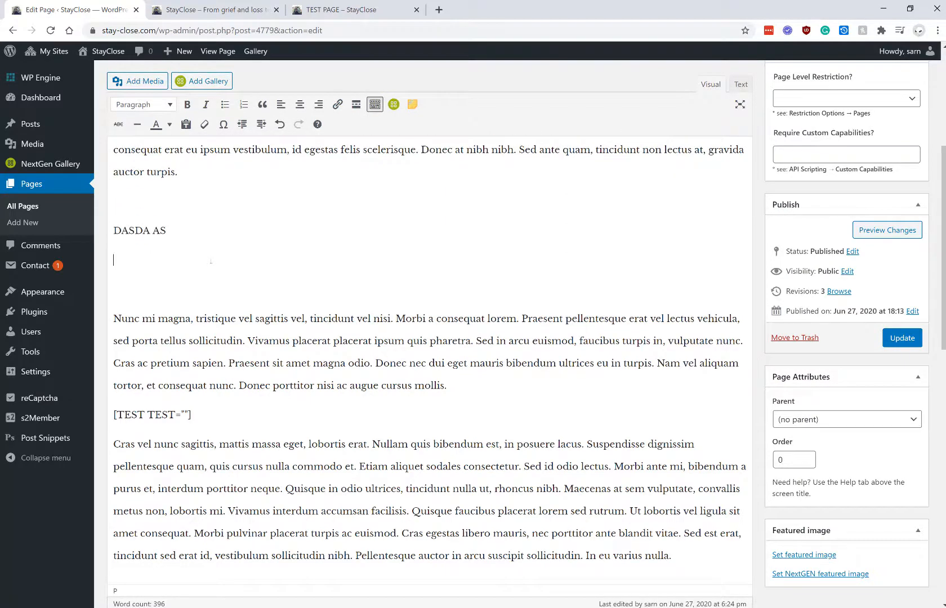
type("ASDAS DAS DA DASD ADA")
scroll(249, 352, "down", 2)
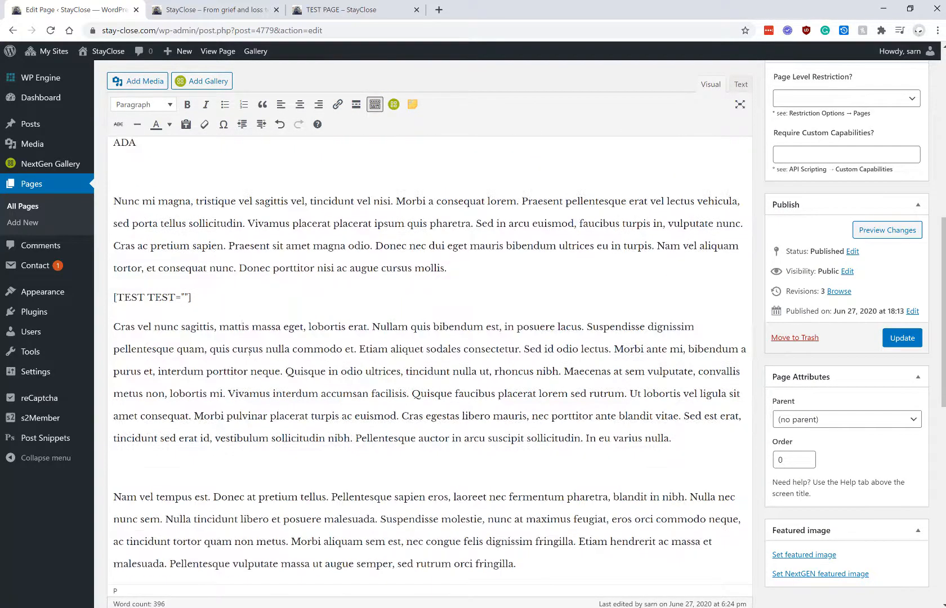
- Add blank lines and the filler lines "ASDASDADA" and "ASDASD" below the [TEST TEST=""] shortcode
left_click(247, 303)
key("Return")
key("Return")
key("Return")
type("ASDASDADA")
key("Return")
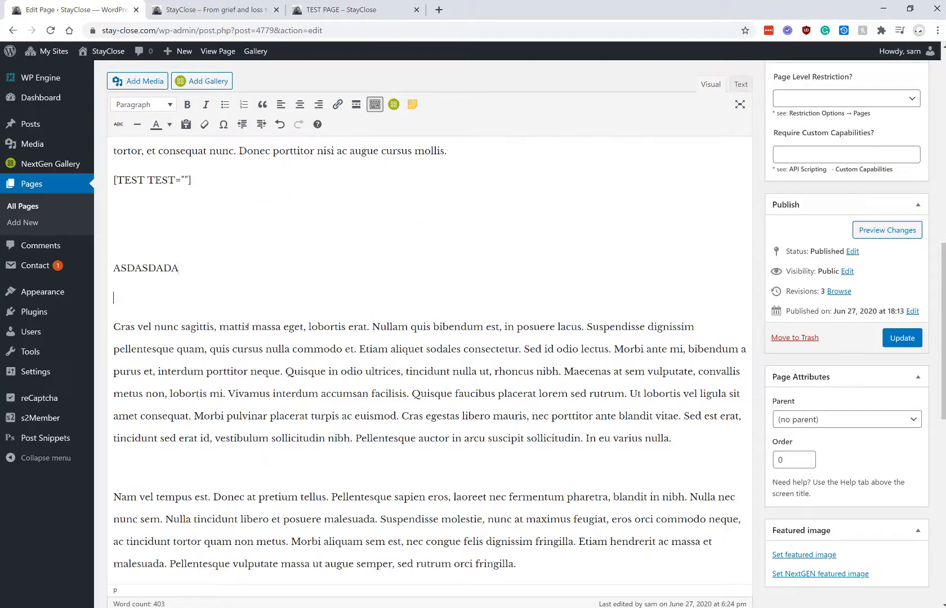
key("Return")
type("ASDASD")
key("Return")
scroll(157, 177, "up", 2)
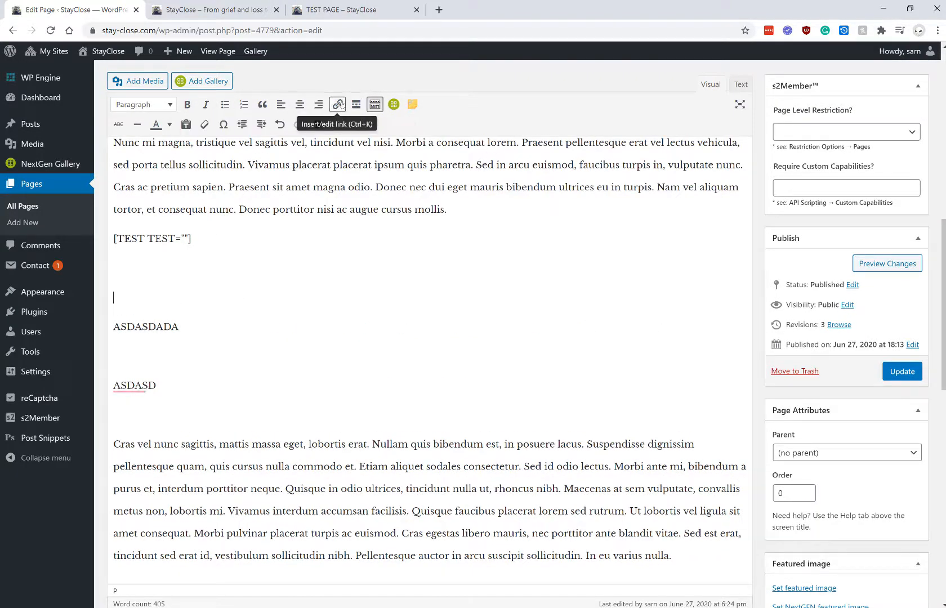
- Insert the In the River at Twilight cover image from the media library below the shortcode, align it right, and update the page
left_click(147, 81)
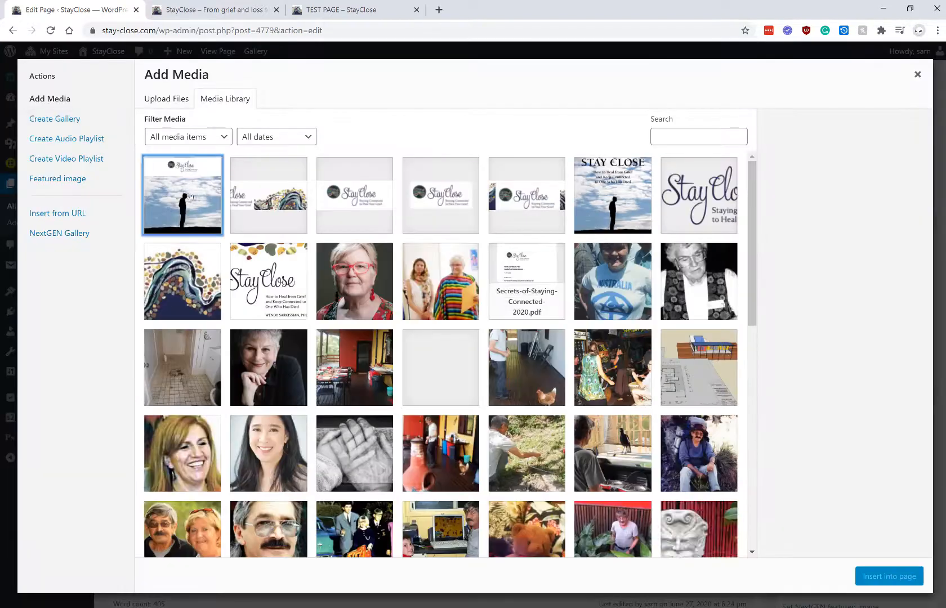
left_click(188, 185)
left_click(889, 576)
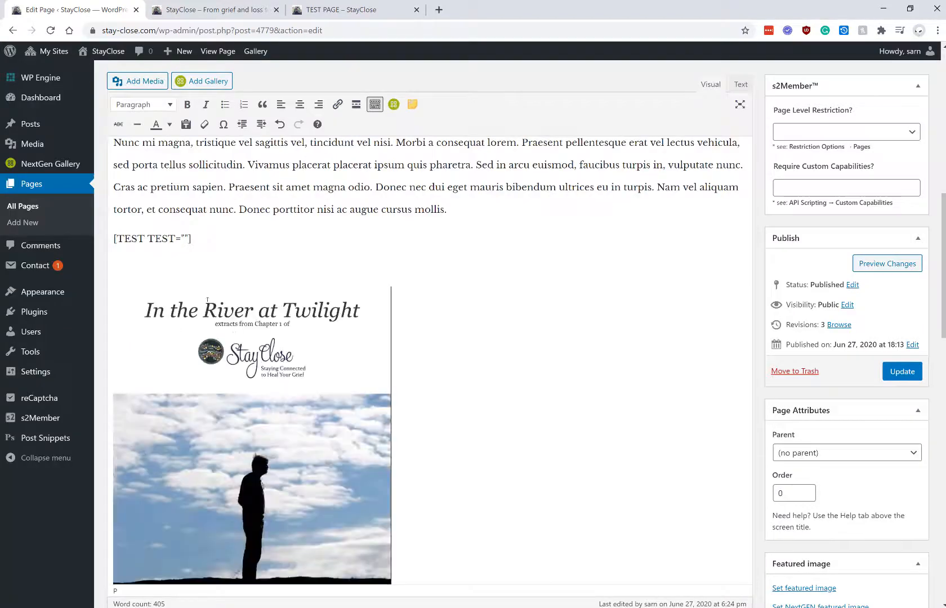
left_click(372, 402)
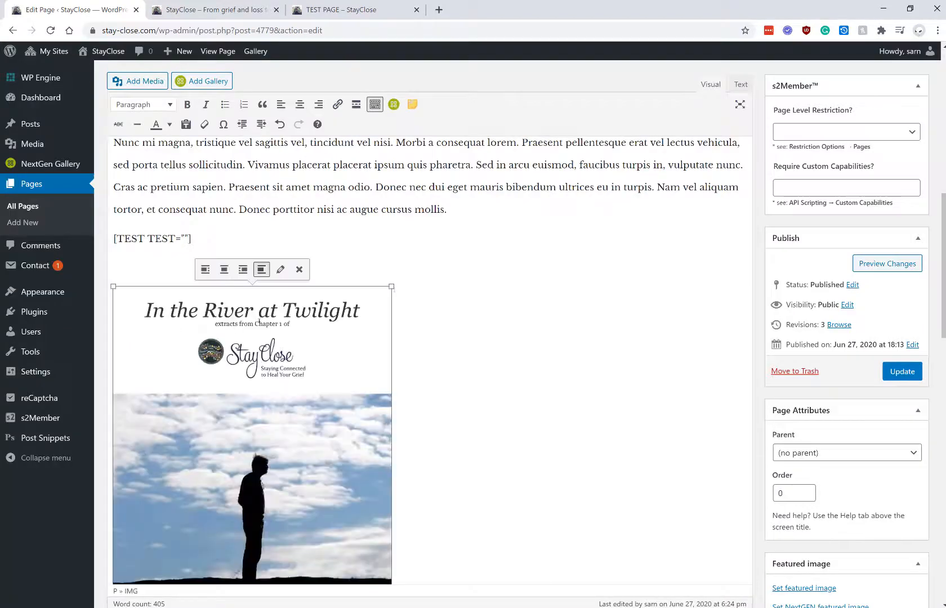
left_click(318, 106)
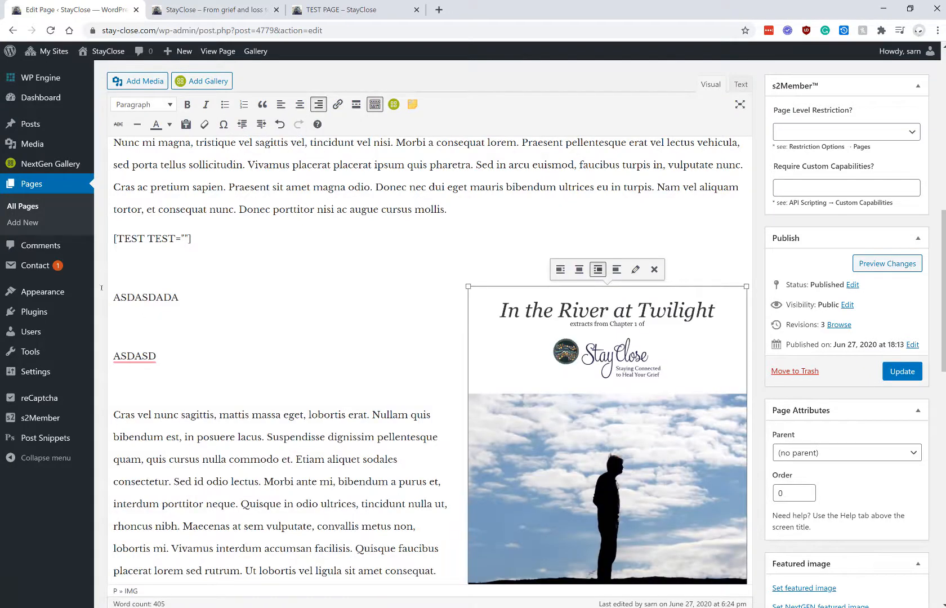
left_click(889, 372)
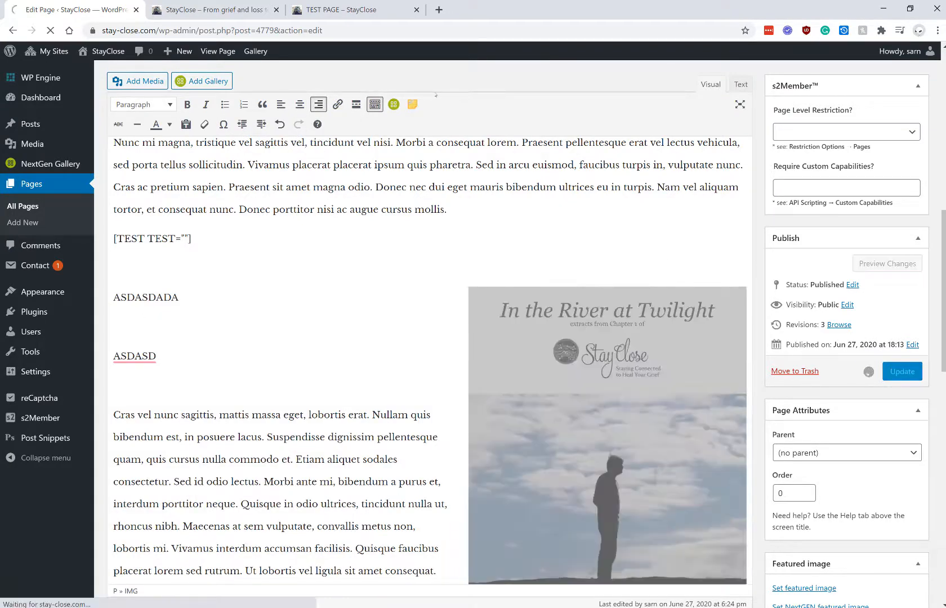
- Reload the published test page and examine how the subscribe form appears together with the added image and filler text
left_click(341, 9)
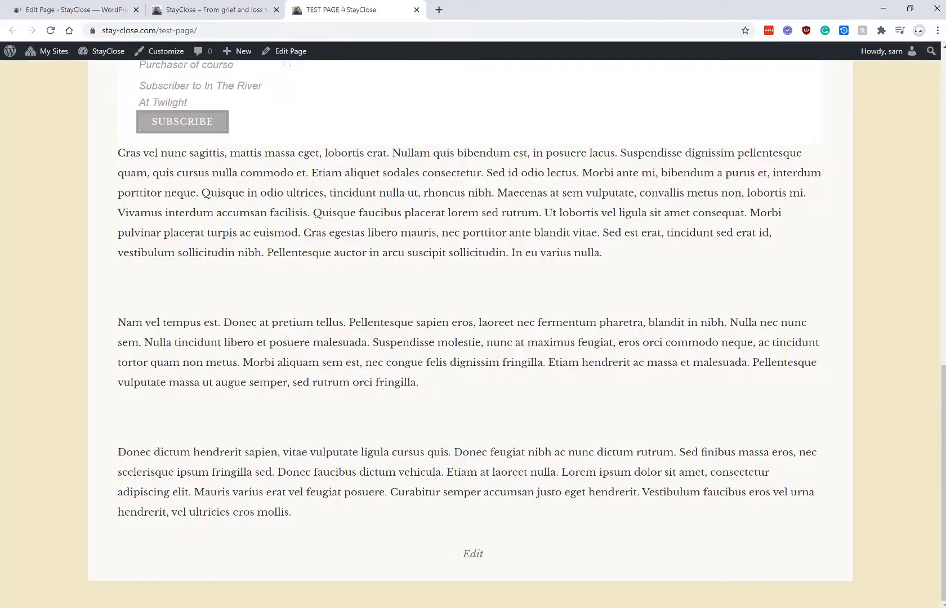
left_click(51, 30)
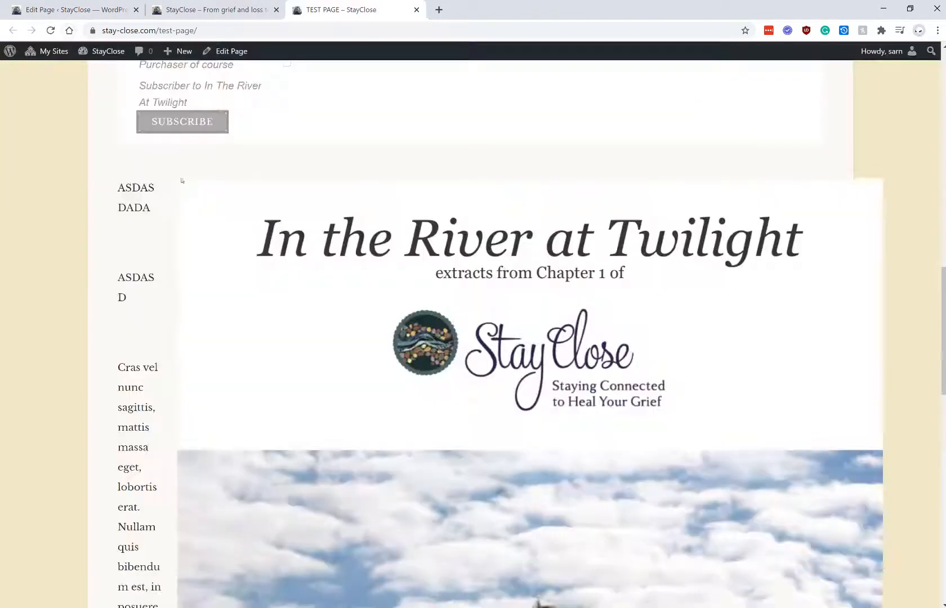
scroll(191, 180, "down", 15)
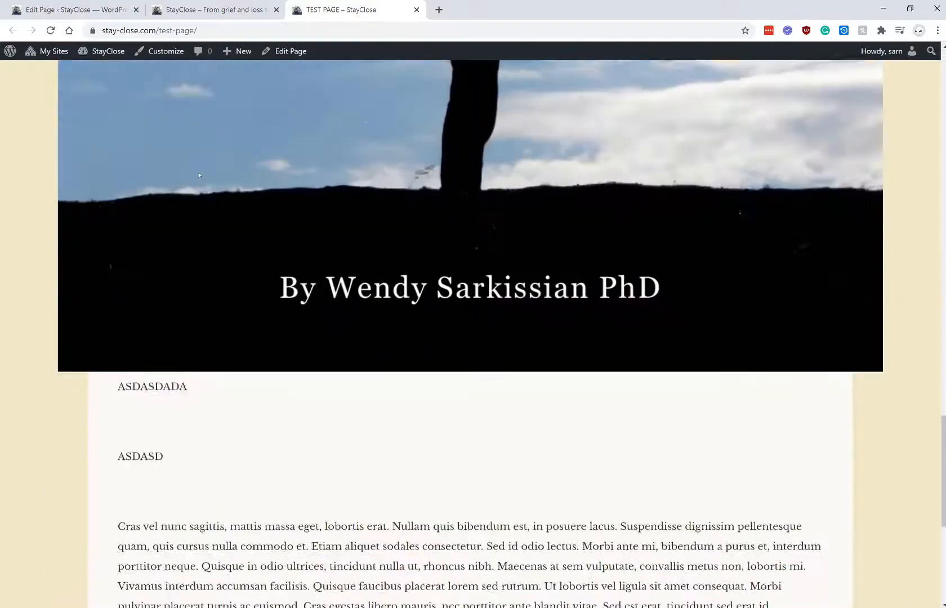
scroll(199, 175, "up", 20)
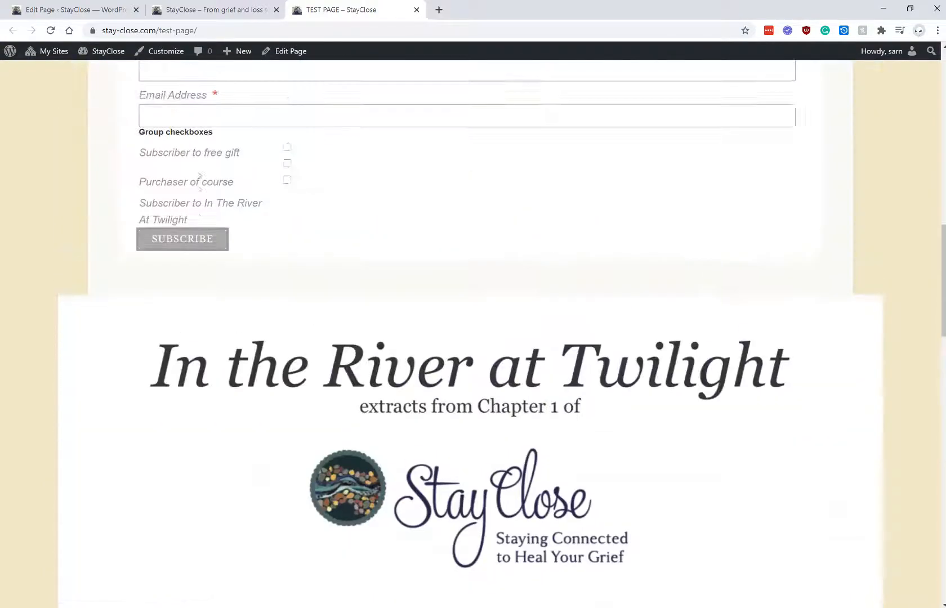
scroll(199, 175, "down", 5)
scroll(200, 175, "up", 7)
scroll(281, 248, "down", 8)
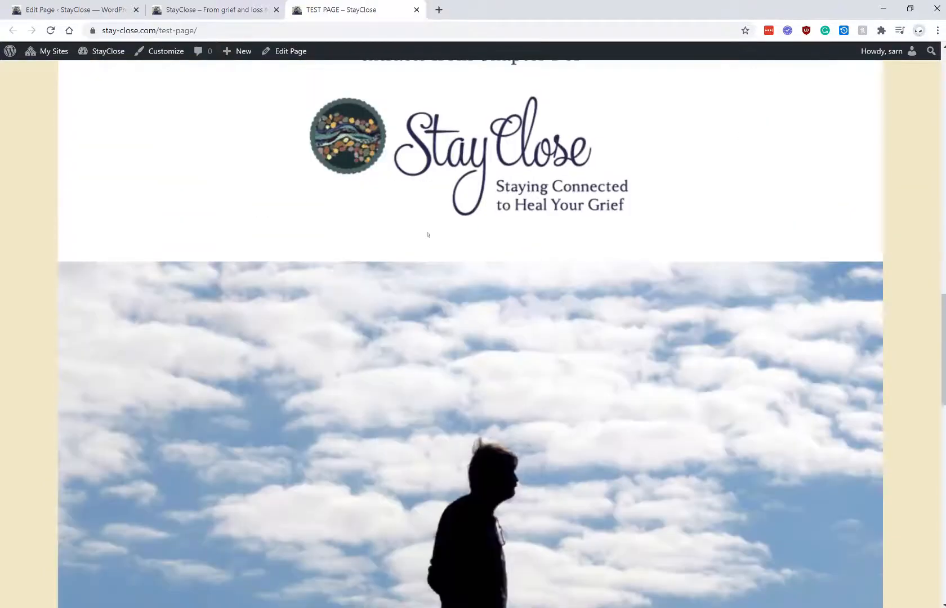
scroll(327, 237, "up", 7)
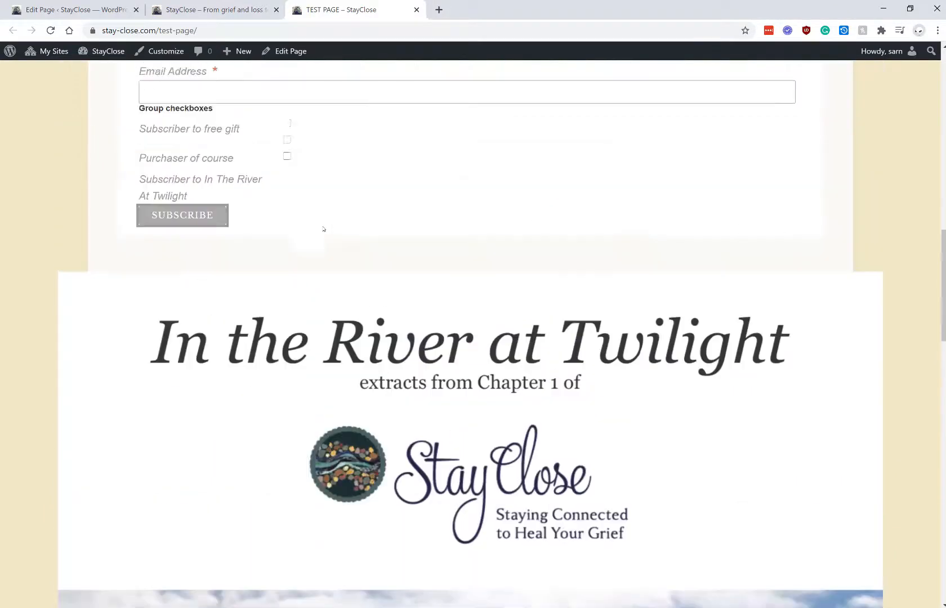
scroll(348, 331, "up", 4)
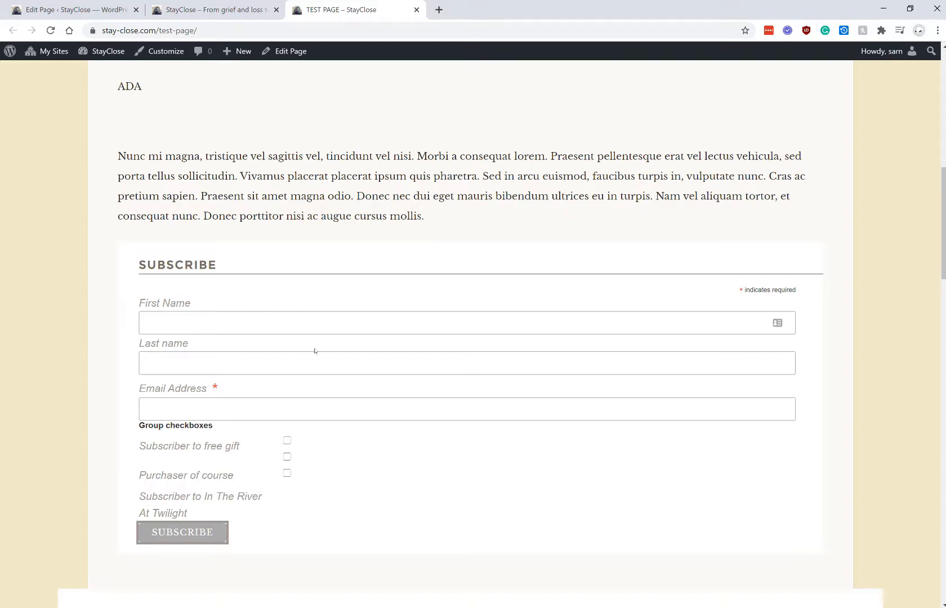
- Return to the TEST PAGE editor and delete the cover image and the ASDASDADA and ASDASD filler lines below the shortcode
left_click(214, 10)
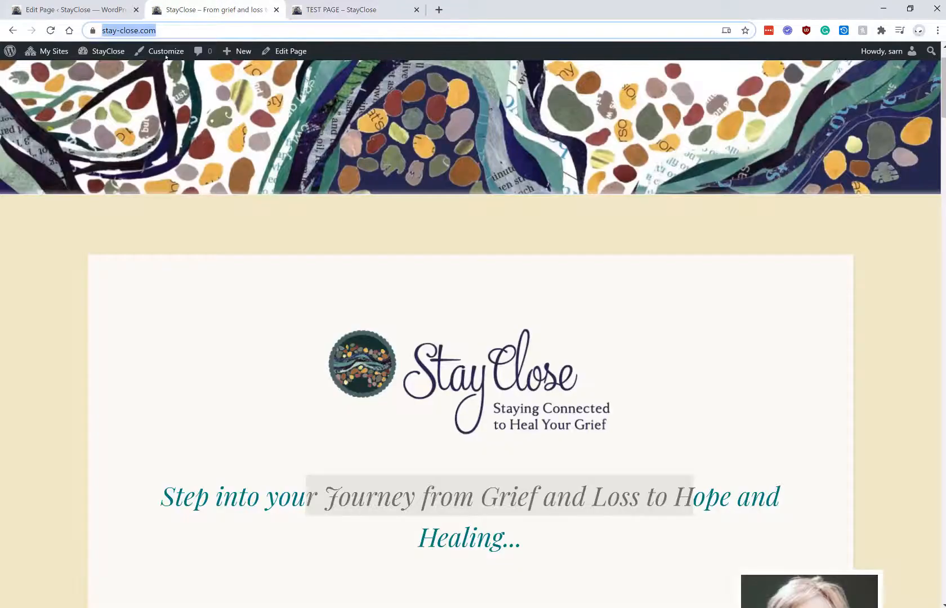
left_click(347, 4)
left_click(75, 6)
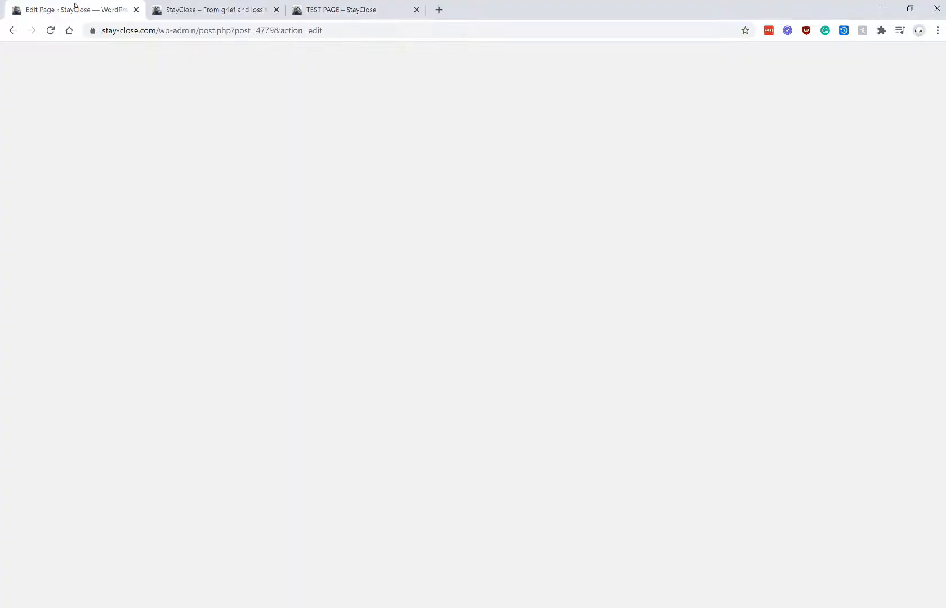
scroll(546, 320, "down", 10)
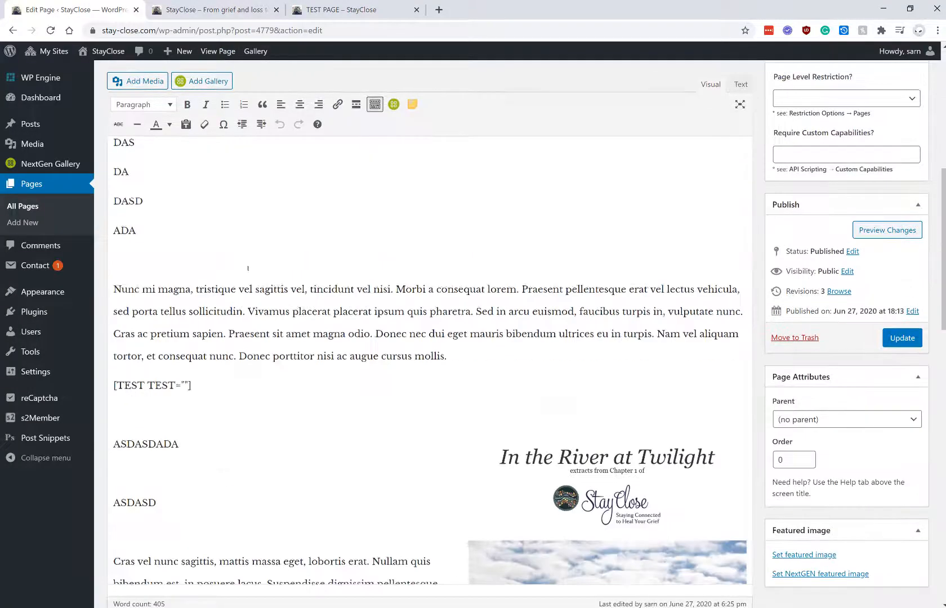
left_click(547, 320)
key("Delete")
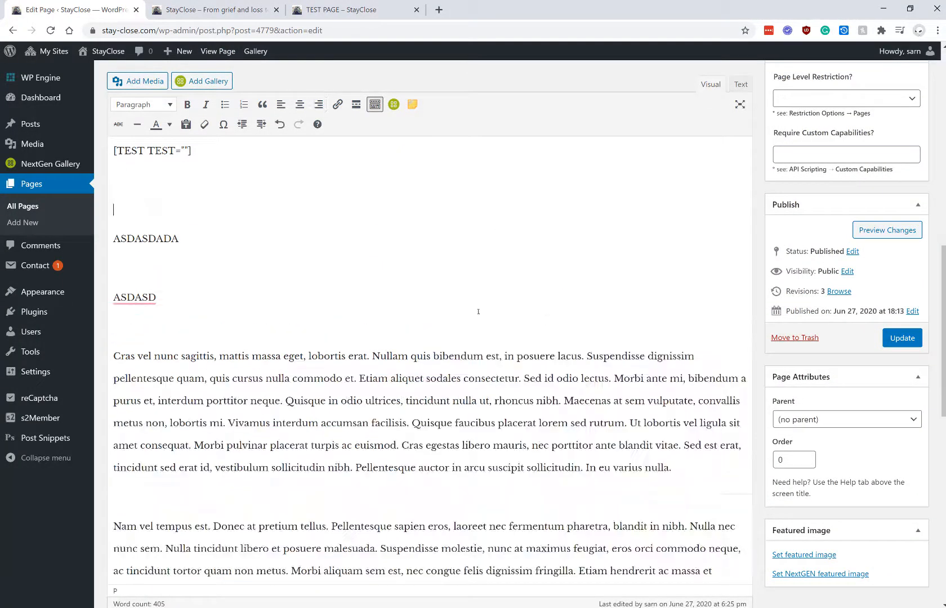
left_click_drag(275, 303, 116, 181)
key("Delete")
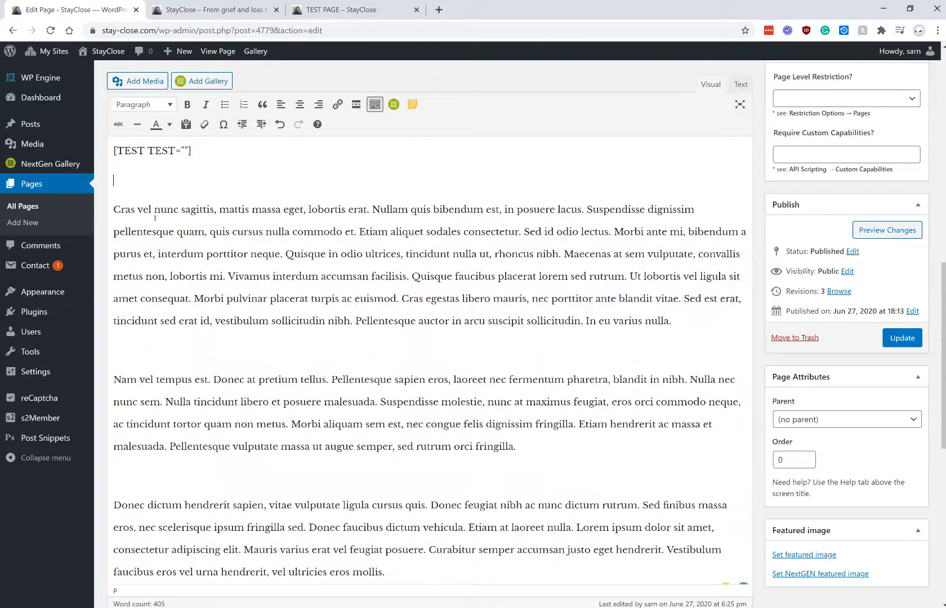
- Delete the [TEST TEST=""] shortcode and the blank line after it between the second and third paragraphs
triple_click(170, 151)
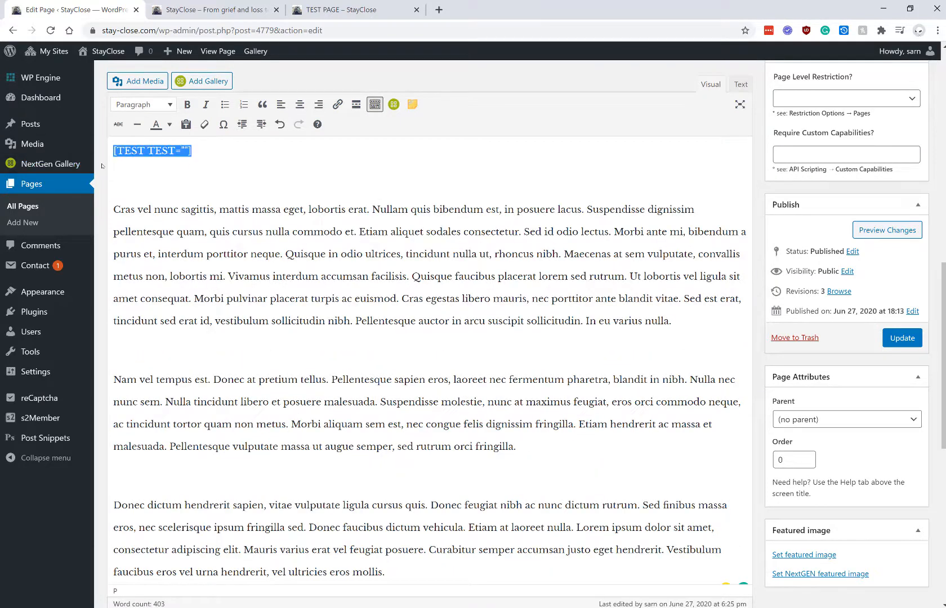
key("Delete")
key("Delete")
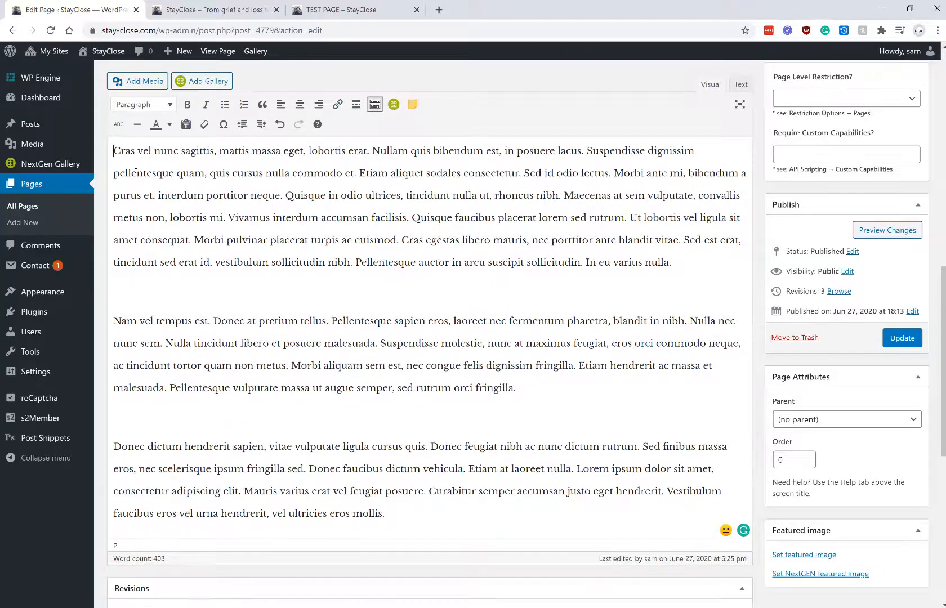
- Insert the TEST snippet with Post Snippets at the end of the page, leaving a blank line after the last paragraph
scroll(276, 274, "down", 4)
left_click(423, 278)
key("Return")
key("Return")
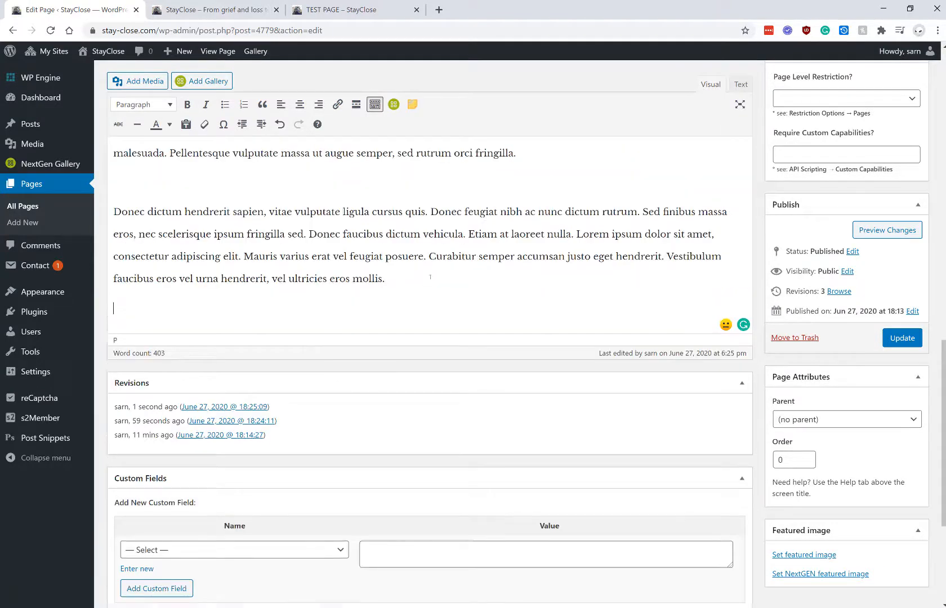
left_click(413, 105)
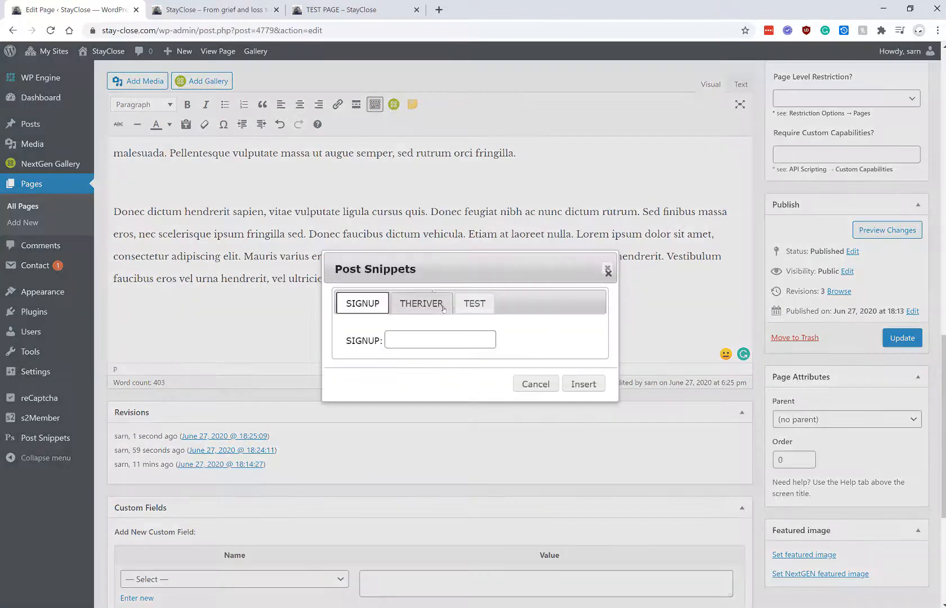
left_click(474, 303)
left_click(569, 384)
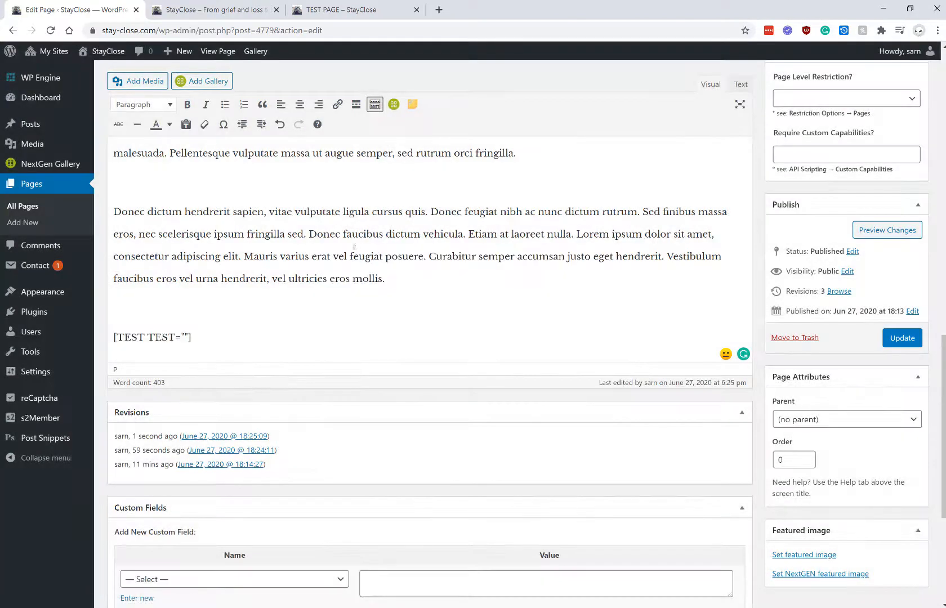
- Delete the filler lines between the first and second paragraphs
scroll(289, 265, "up", 5)
scroll(289, 266, "up", 1)
left_click_drag(138, 404, 118, 246)
key("BackSpace")
scroll(119, 246, "up", 5)
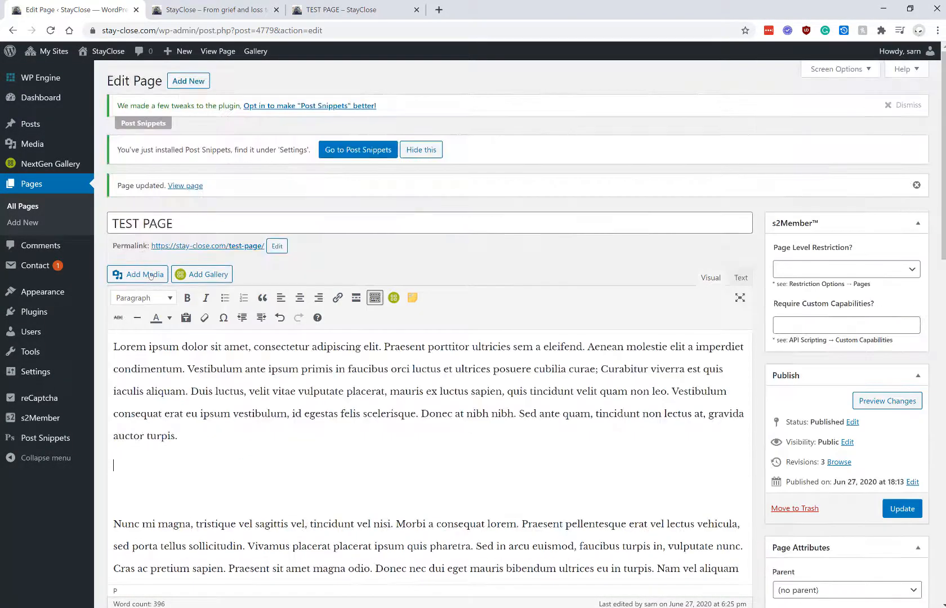
- Insert the TEST snippet on the blank line between the third paragraph and the one starting "Nam vel tempus est"
scroll(228, 402, "down", 6)
scroll(228, 402, "down", 2)
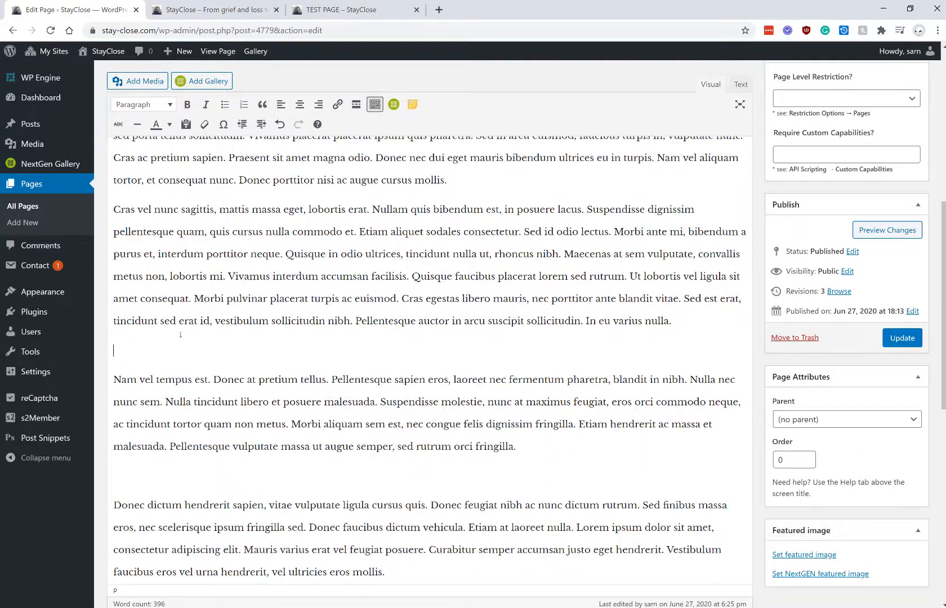
scroll(181, 335, "up", 5)
scroll(166, 313, "down", 4)
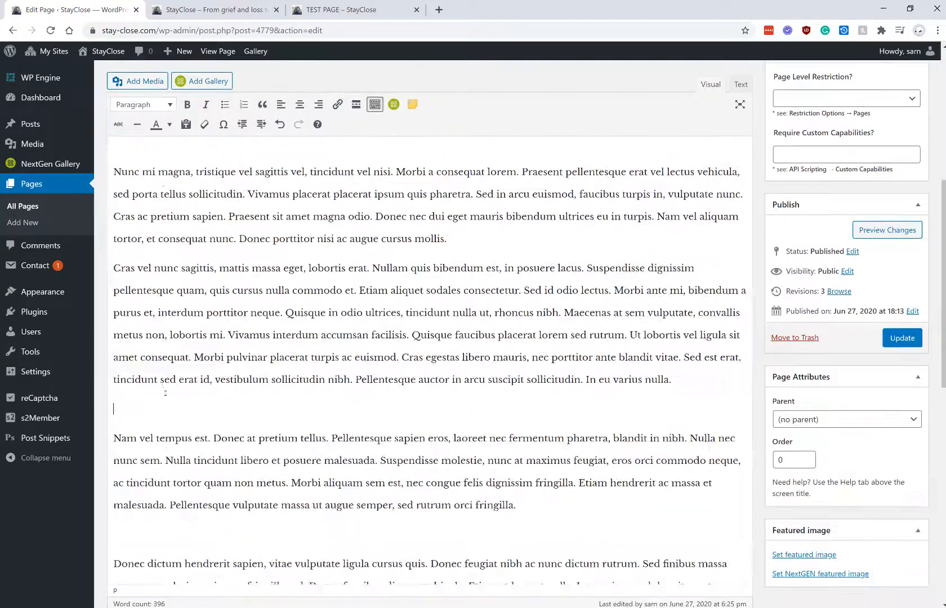
left_click(412, 104)
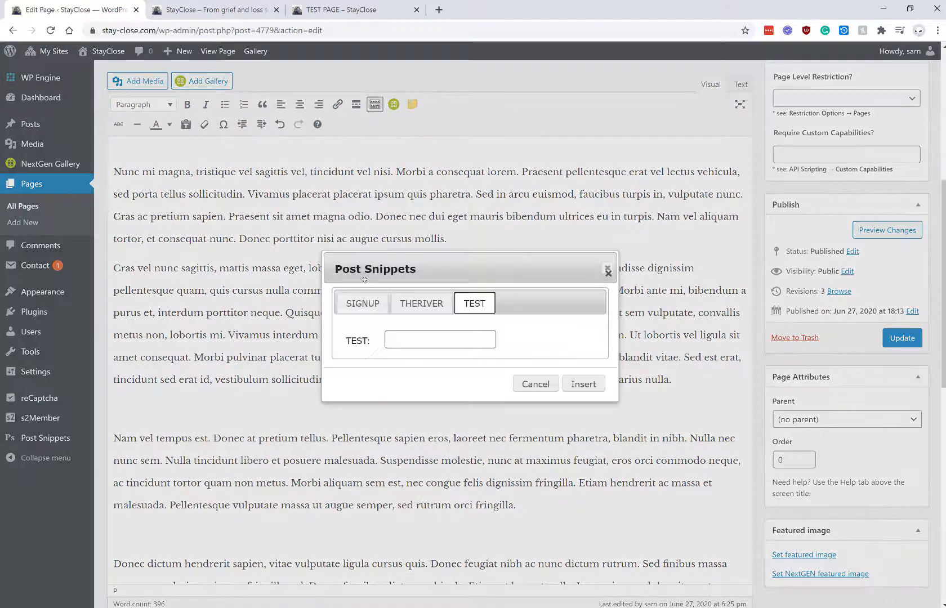
left_click(582, 384)
scroll(255, 196, "up", 3)
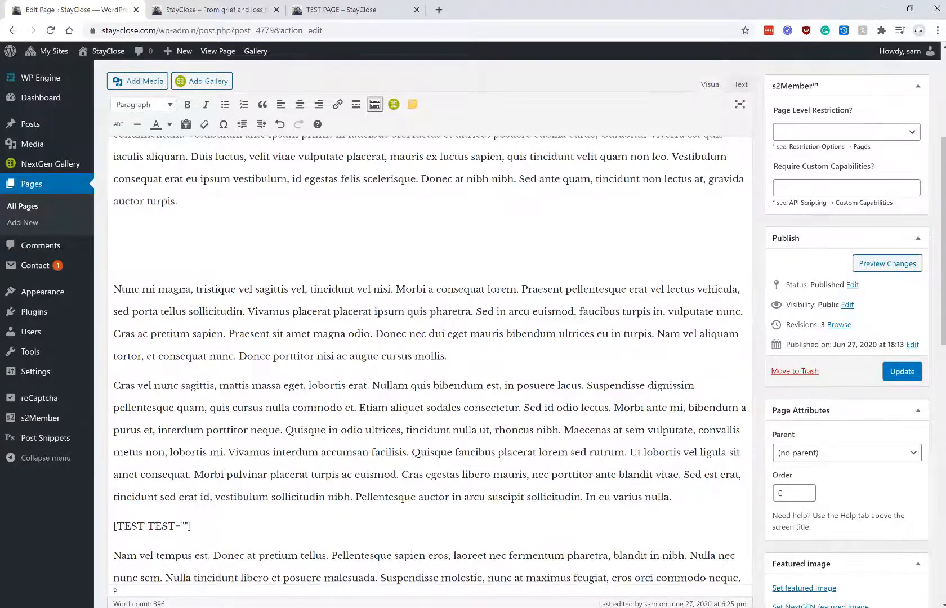
- Remove the blank lines between the first and second paragraphs
left_click(162, 234)
key("BackSpace")
key("BackSpace")
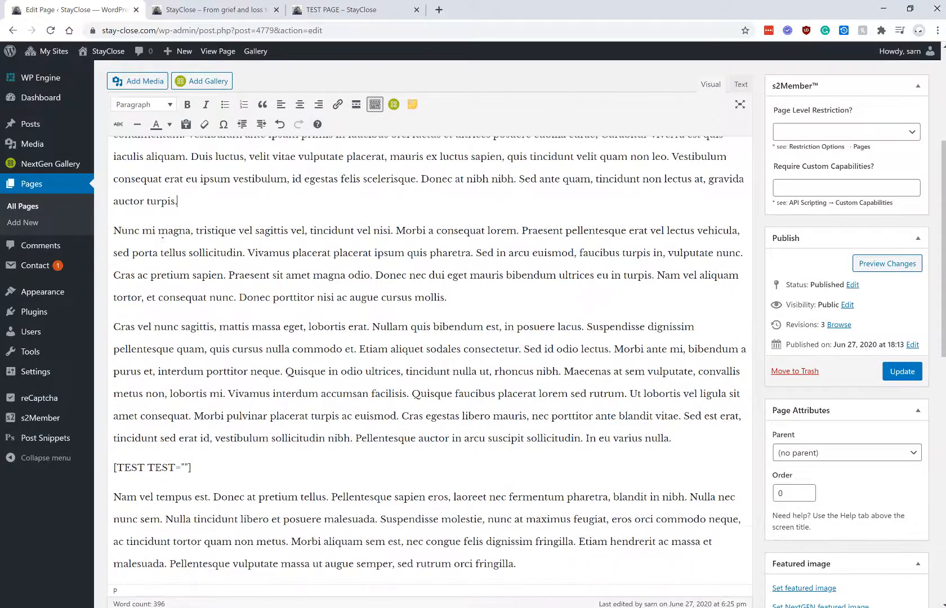
- Add one blank line after the first paragraph and one after the second paragraph
scroll(217, 276, "up", 5)
scroll(220, 304, "down", 10)
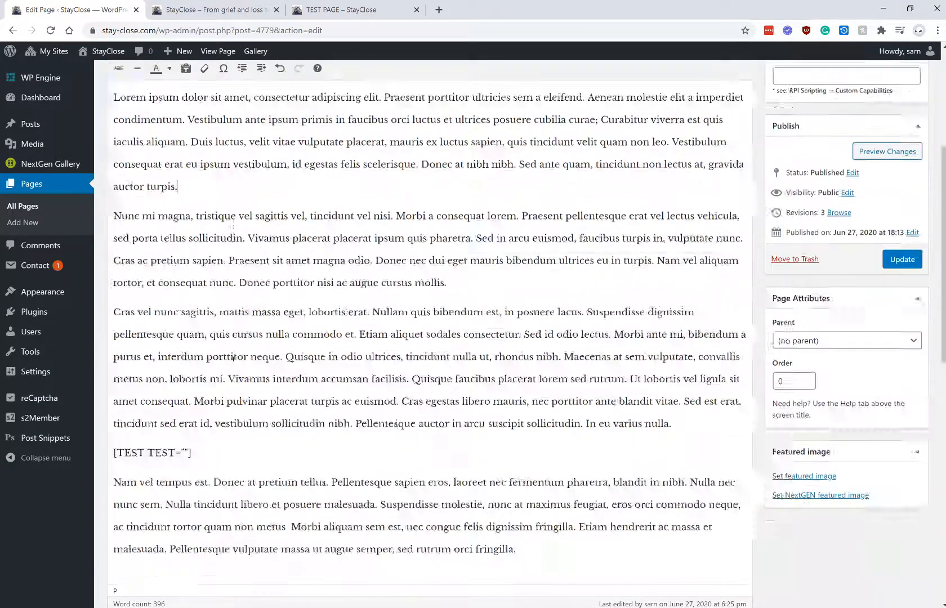
scroll(163, 237, "up", 6)
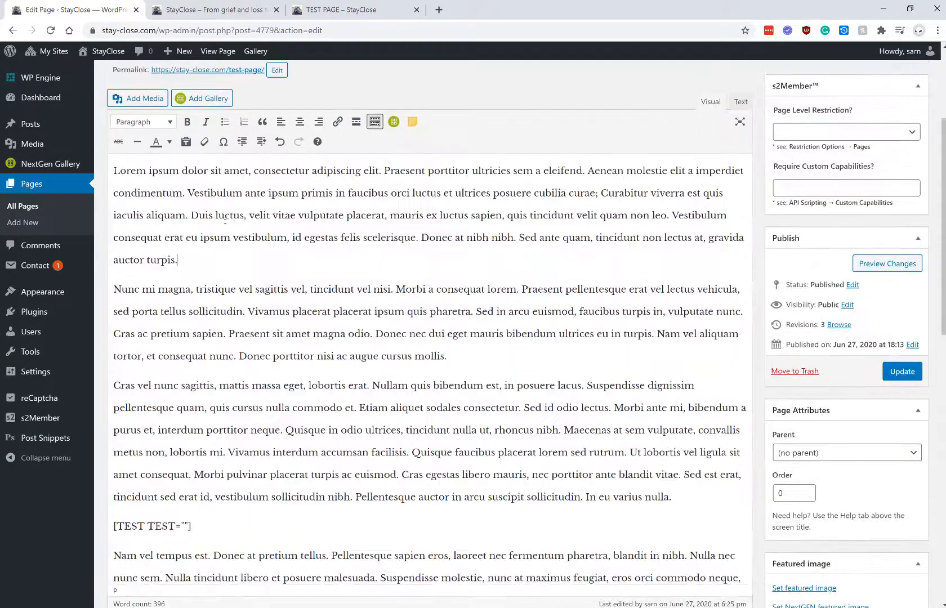
left_click(479, 356)
key("Return")
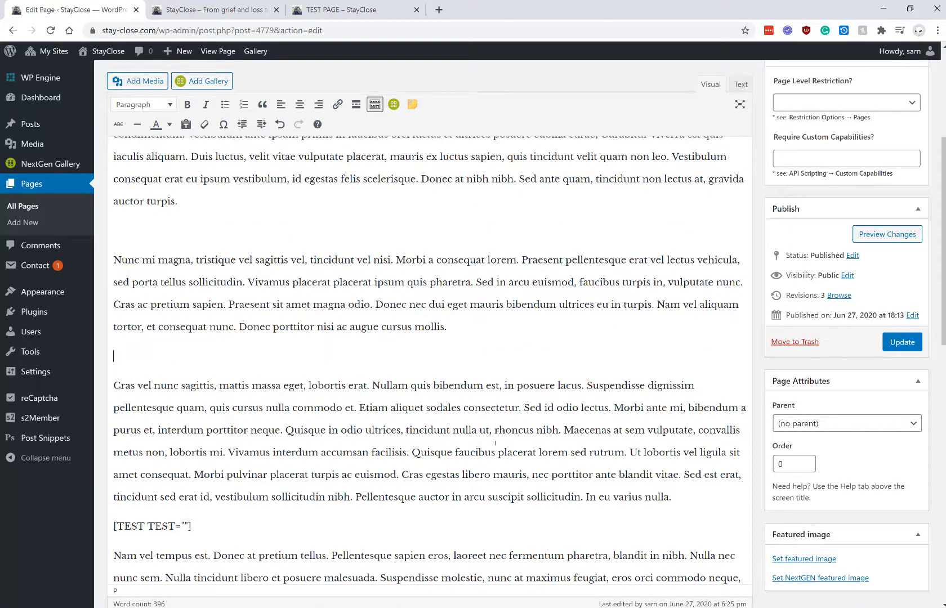
- Add a blank line before and after the first [TEST TEST=""] shortcode and update the page
scroll(676, 461, "down", 1)
left_click(695, 437)
key("Return")
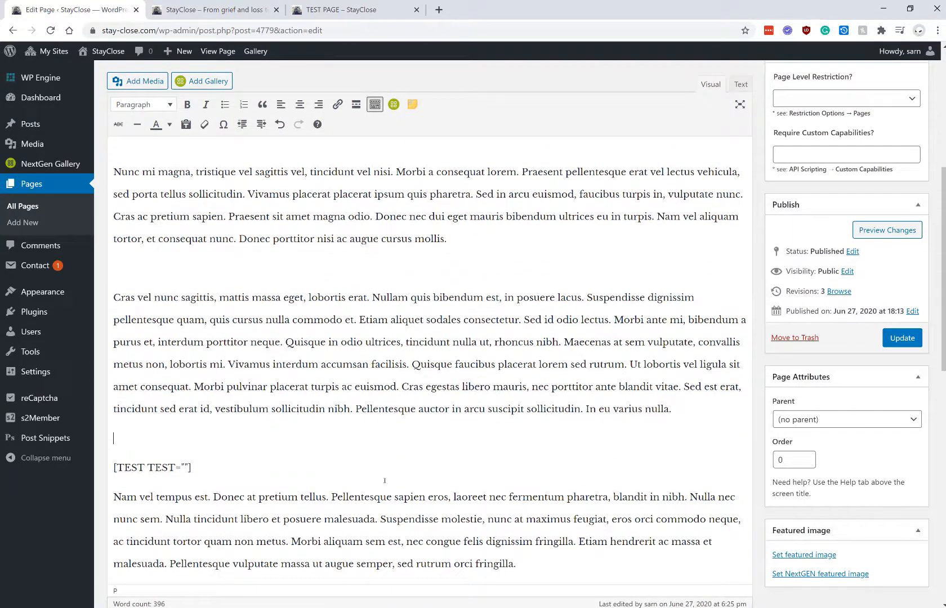
key("Return")
scroll(298, 455, "down", 3)
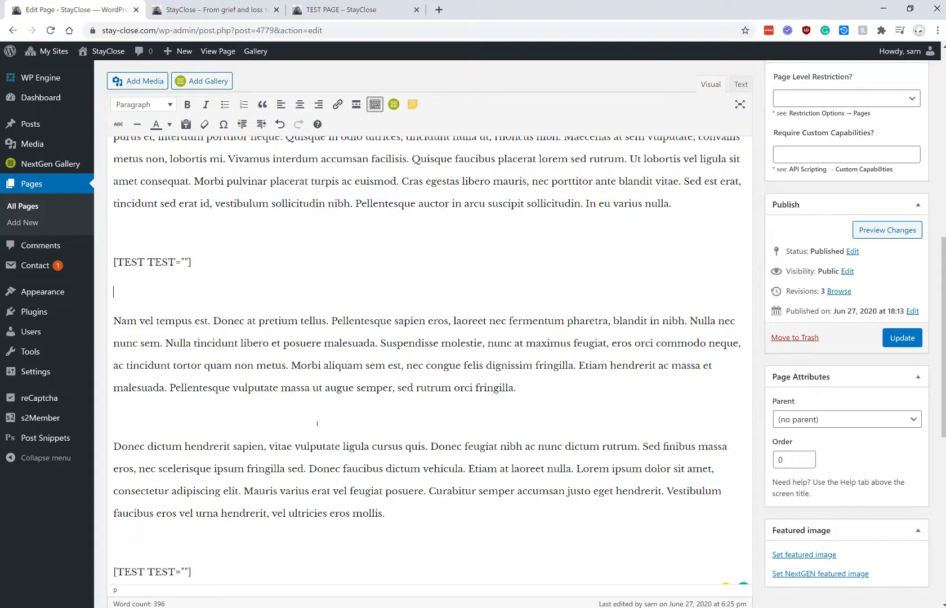
scroll(317, 424, "down", 2)
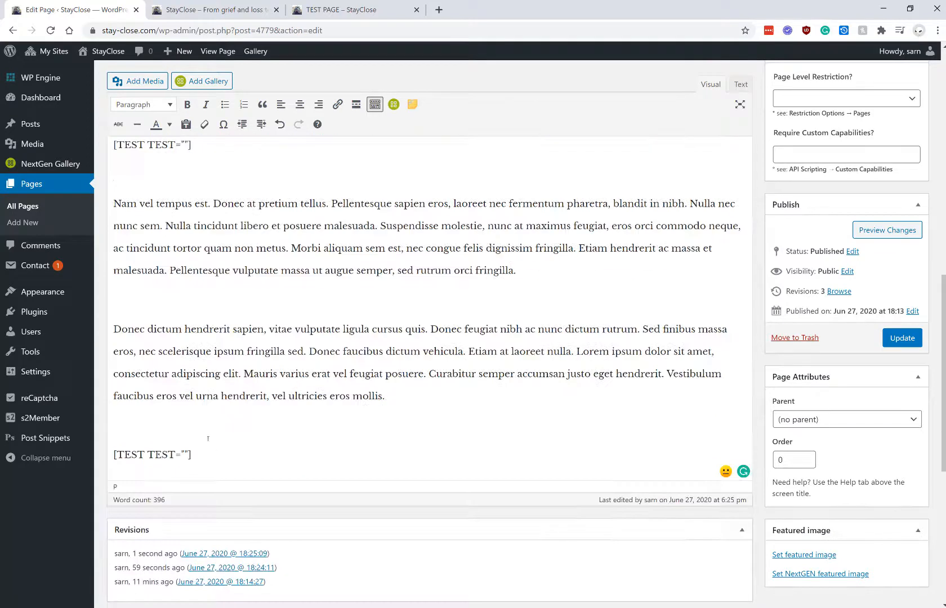
left_click(902, 338)
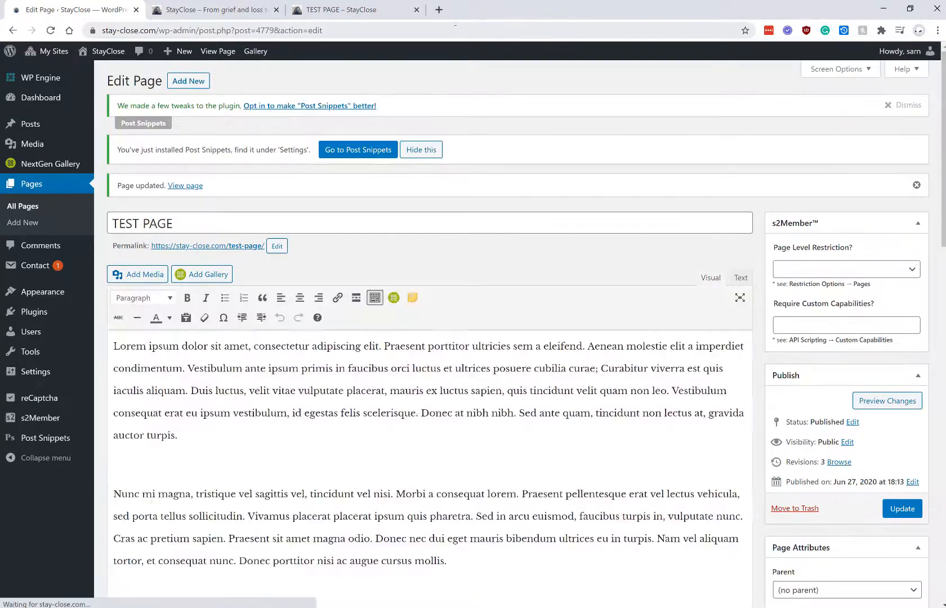
- Reload the published TEST PAGE and examine the paragraph spacing and the subscribe form's position
left_click(324, 9)
scroll(164, 97, "up", 3)
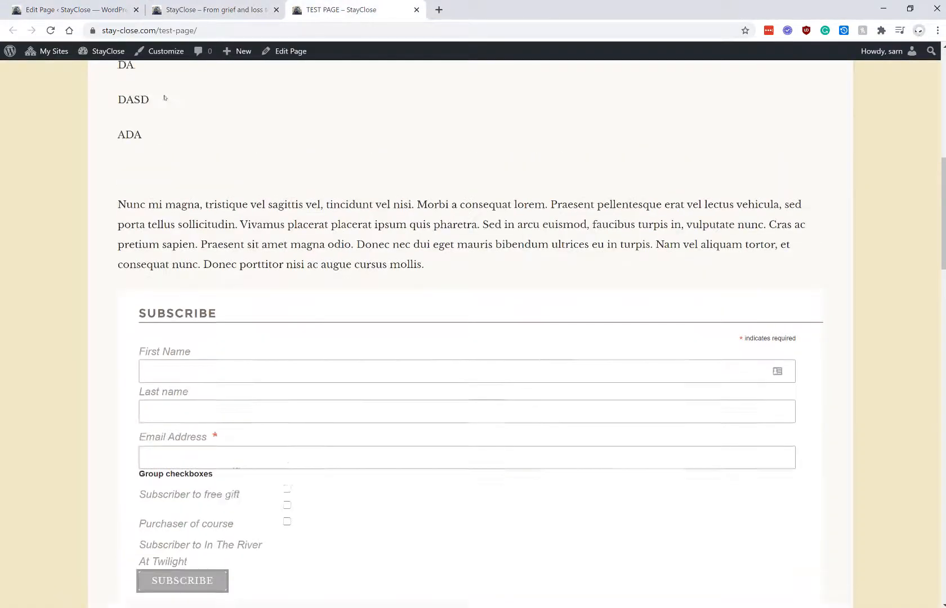
left_click(50, 31)
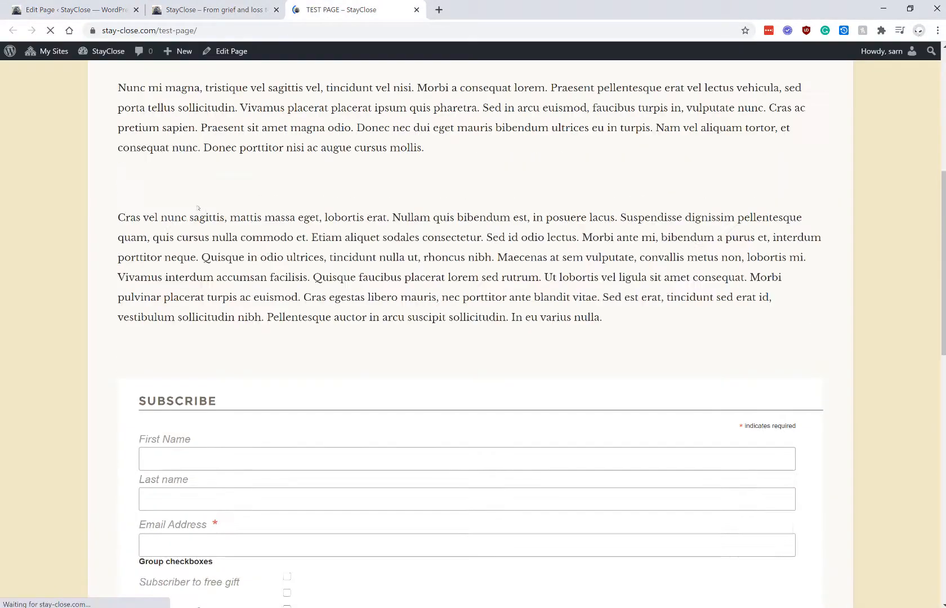
scroll(229, 200, "up", 6)
scroll(229, 199, "down", 5)
scroll(231, 186, "up", 3)
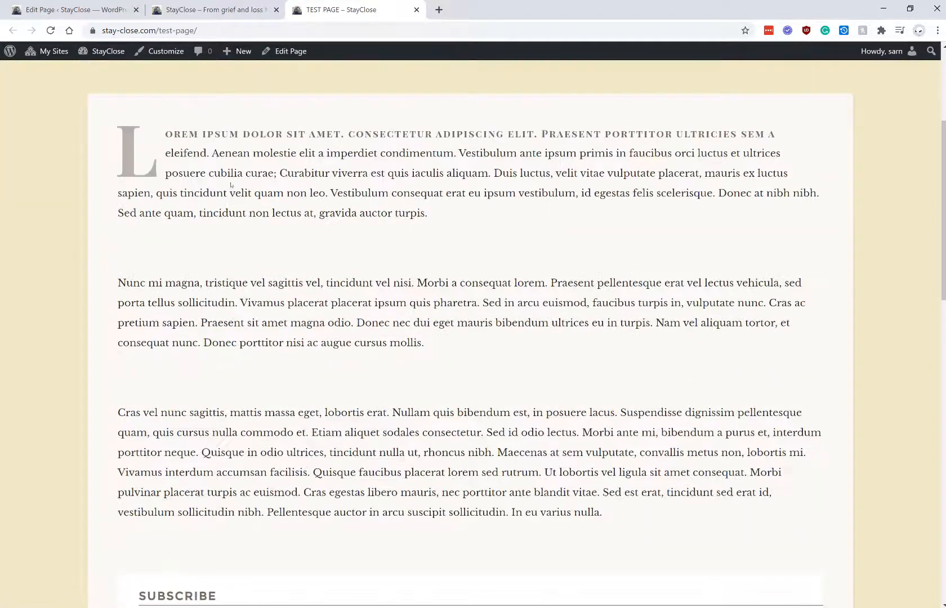
scroll(269, 208, "down", 1)
scroll(268, 208, "down", 2)
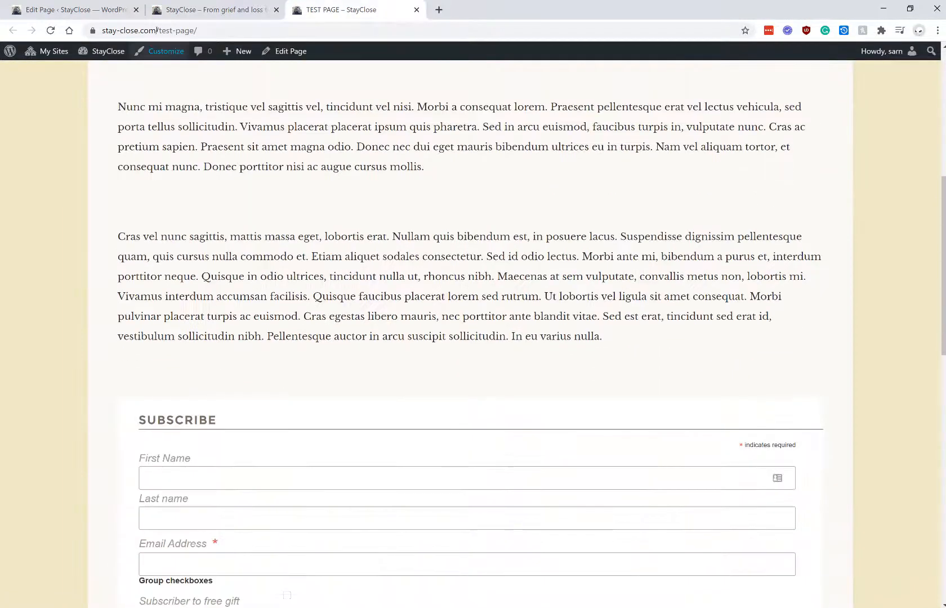
- Compare the shortcode positions in the page editor with the subscribe forms on the published TEST PAGE
left_click(208, 9)
left_click(52, 8)
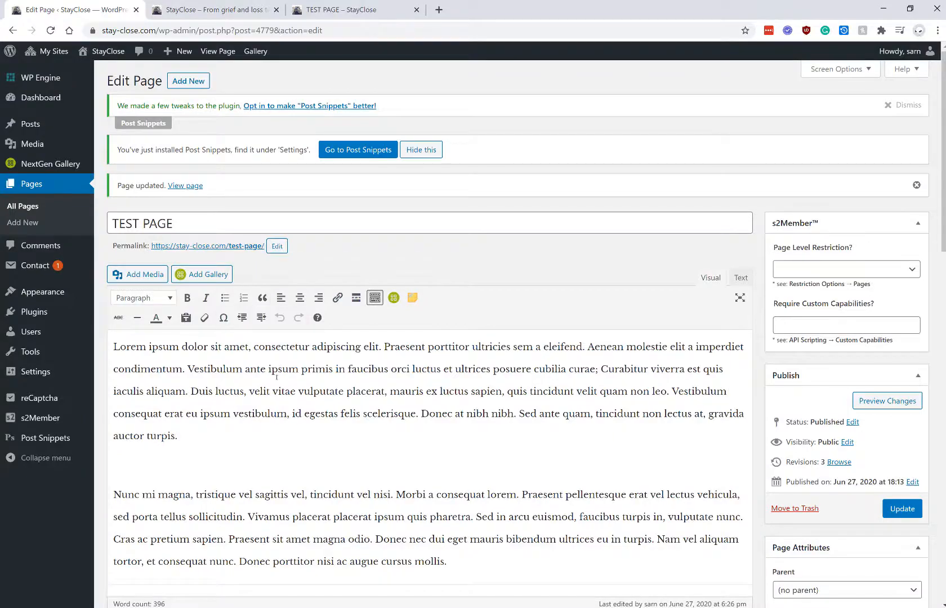
scroll(230, 344, "down", 4)
scroll(231, 344, "down", 7)
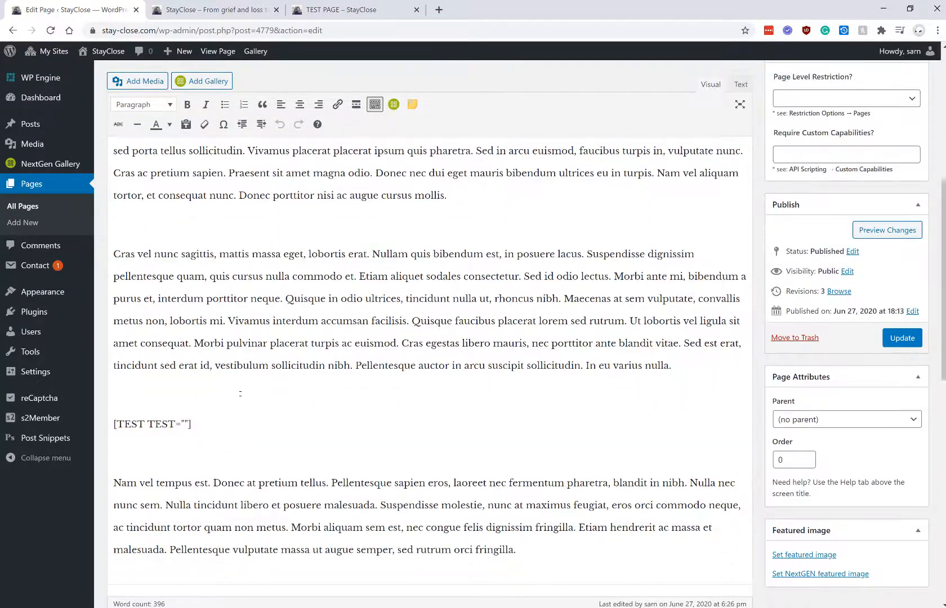
left_click(332, 10)
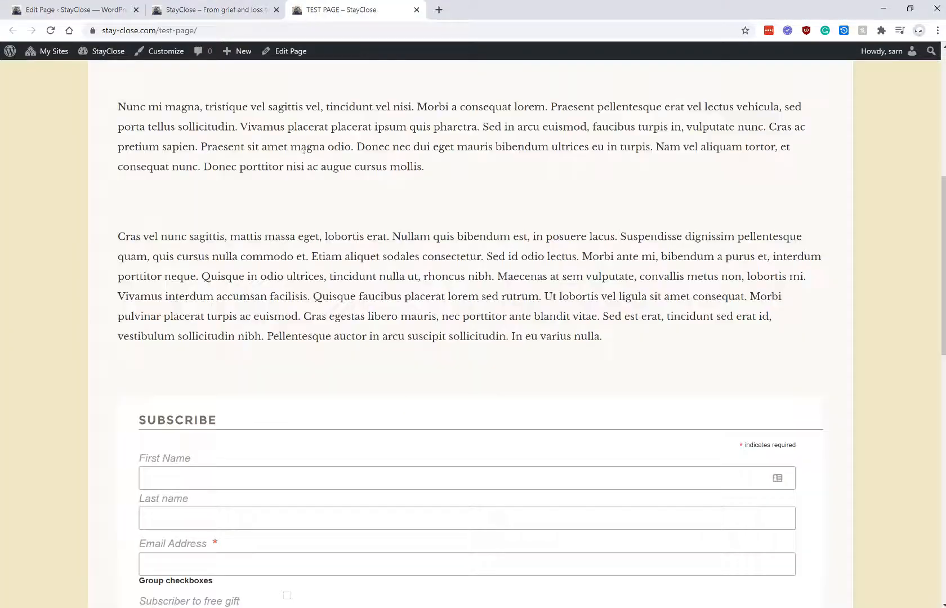
scroll(302, 264, "down", 12)
scroll(300, 257, "up", 1)
scroll(294, 293, "down", 1)
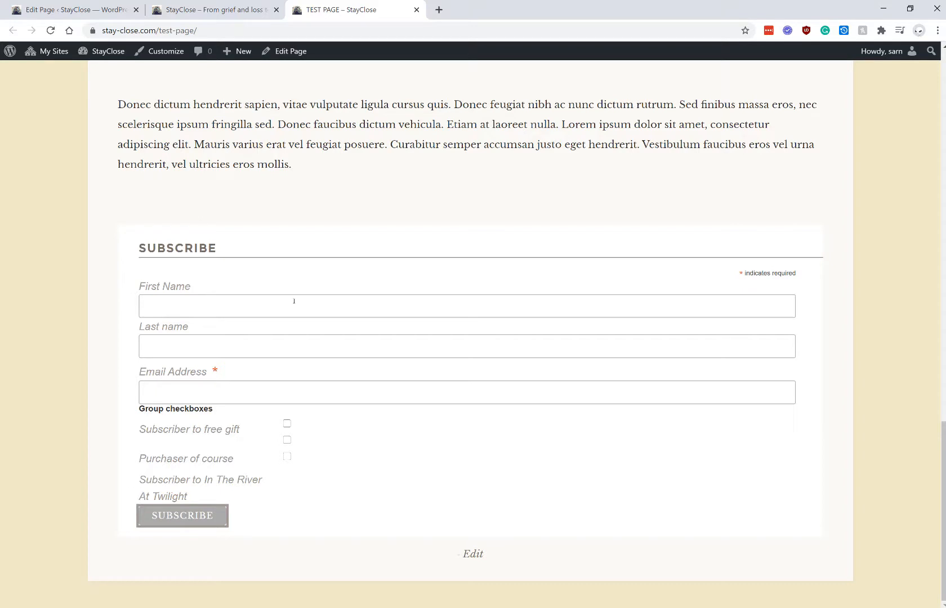
- Return to the TEST PAGE editor and switch the content to the Text (HTML) view
left_click(73, 10)
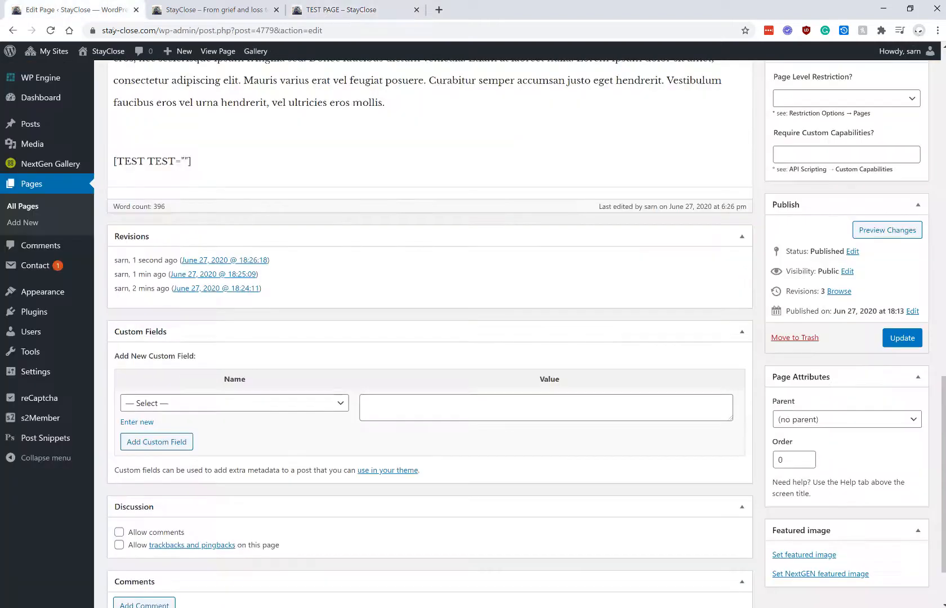
scroll(389, 270, "up", 2)
scroll(390, 270, "up", 3)
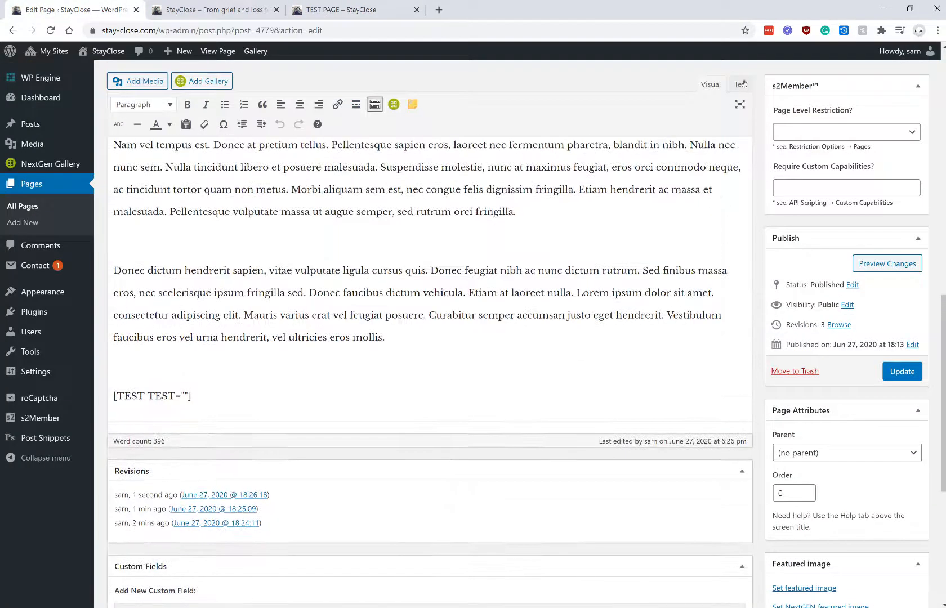
left_click(741, 84)
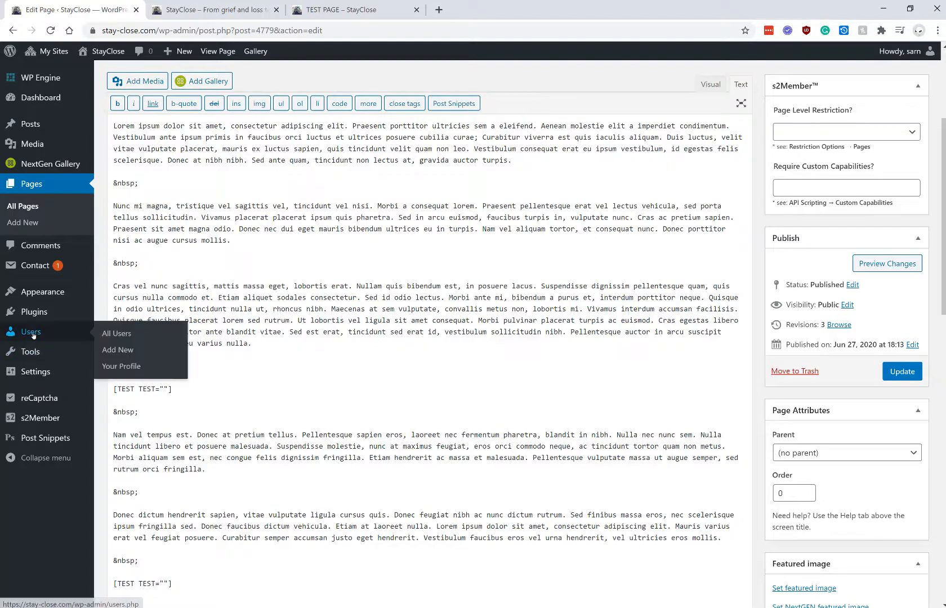
- Open Post Snippets in a new browser tab and copy the entire Mailchimp form code of the TEST snippet
mouse_move(45, 440)
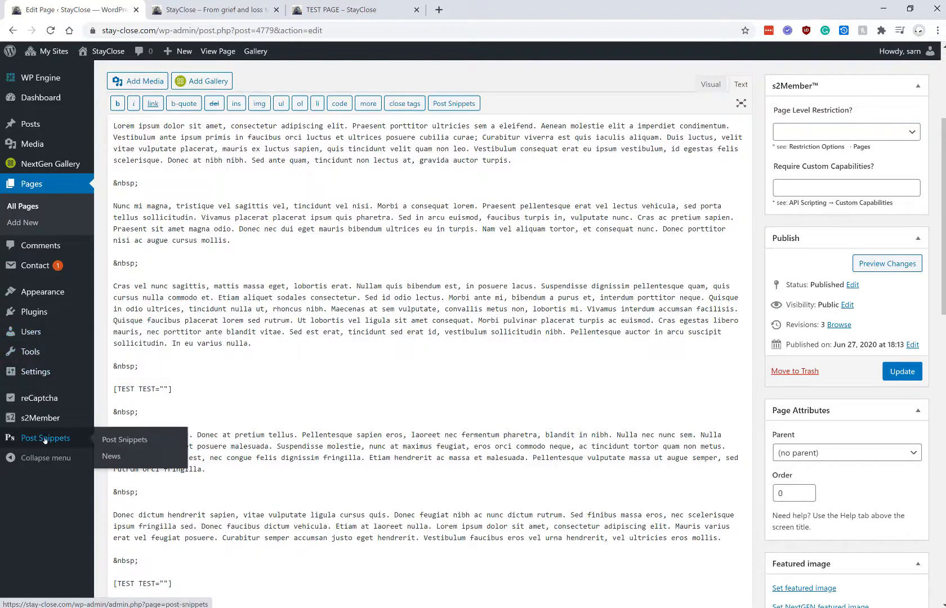
right_click(116, 440)
left_click(158, 445)
left_click(450, 2)
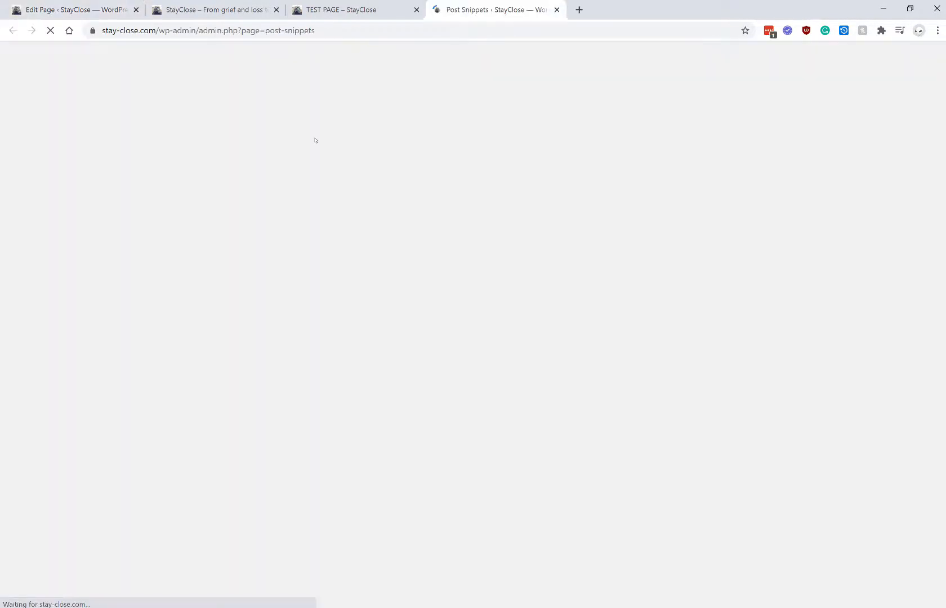
scroll(242, 268, "down", 6)
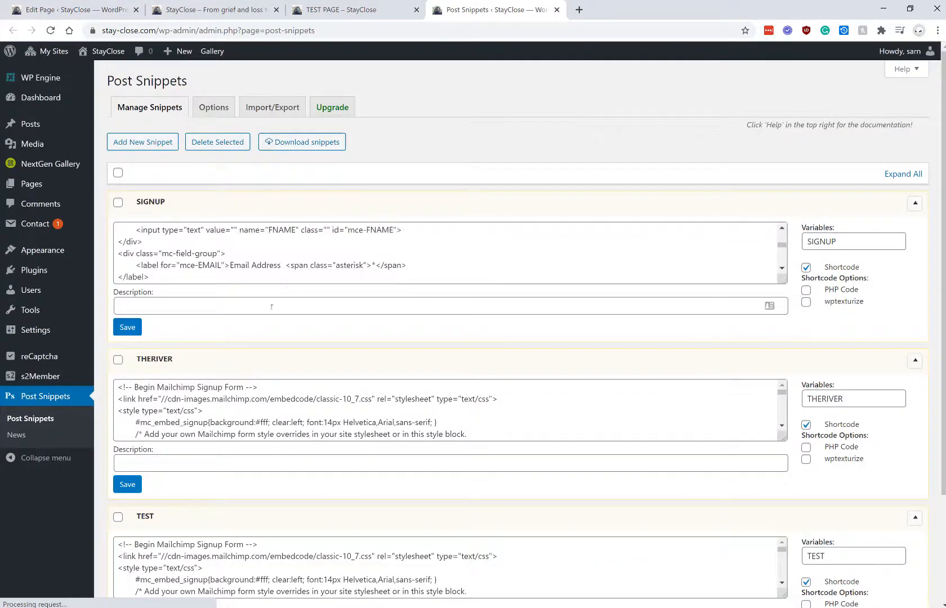
scroll(312, 421, "down", 3)
left_click(311, 422)
key("ctrl+a")
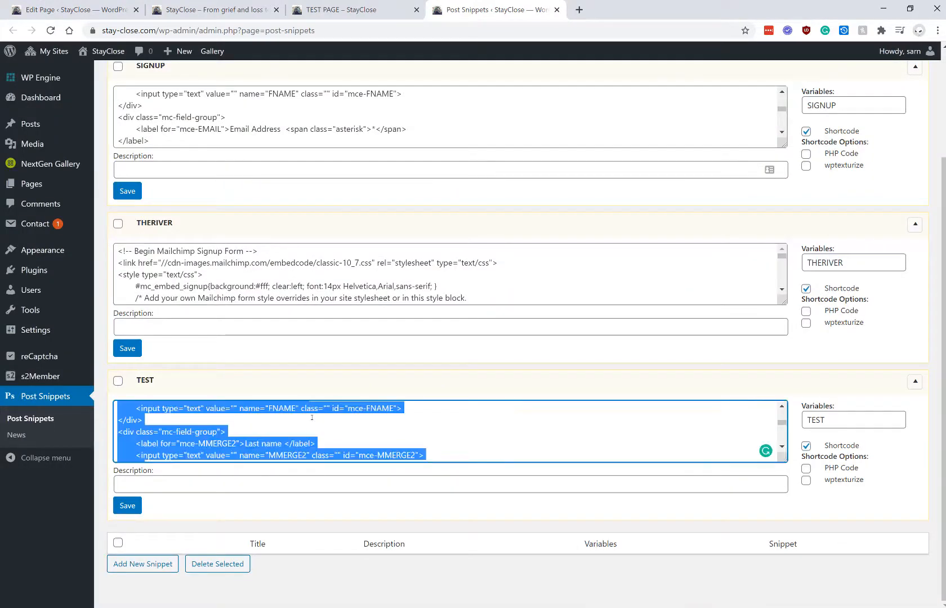
- Replace the first [TEST TEST=""] shortcode in the TEST PAGE content with the copied Mailchimp form code
left_click(338, 2)
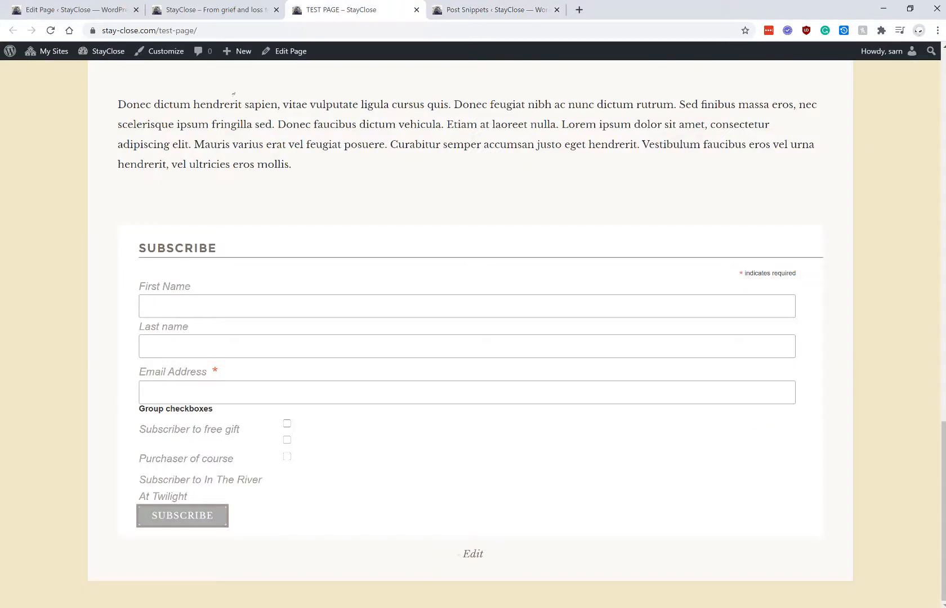
left_click(237, 9)
left_click(322, 8)
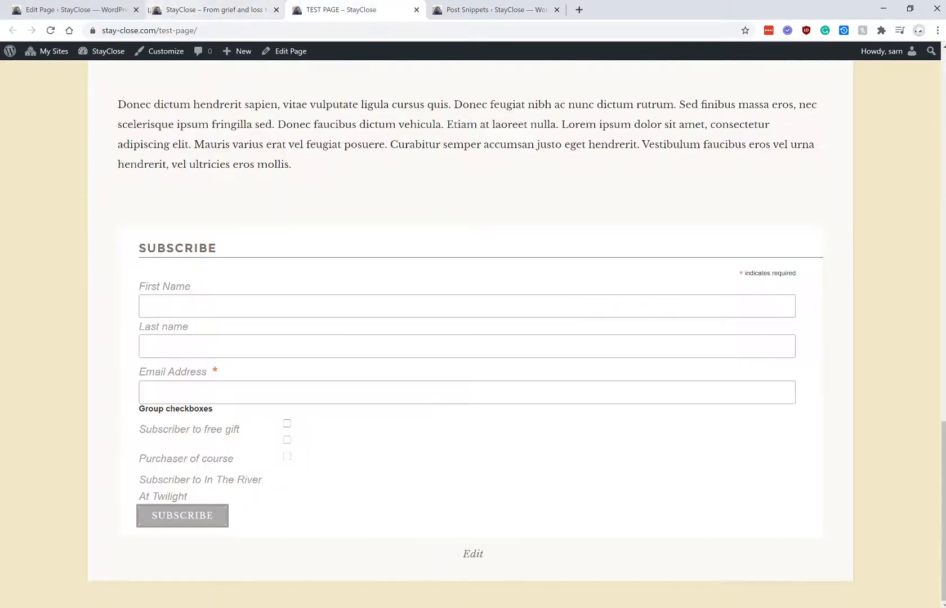
left_click(73, 9)
left_click_drag(198, 387, 98, 389)
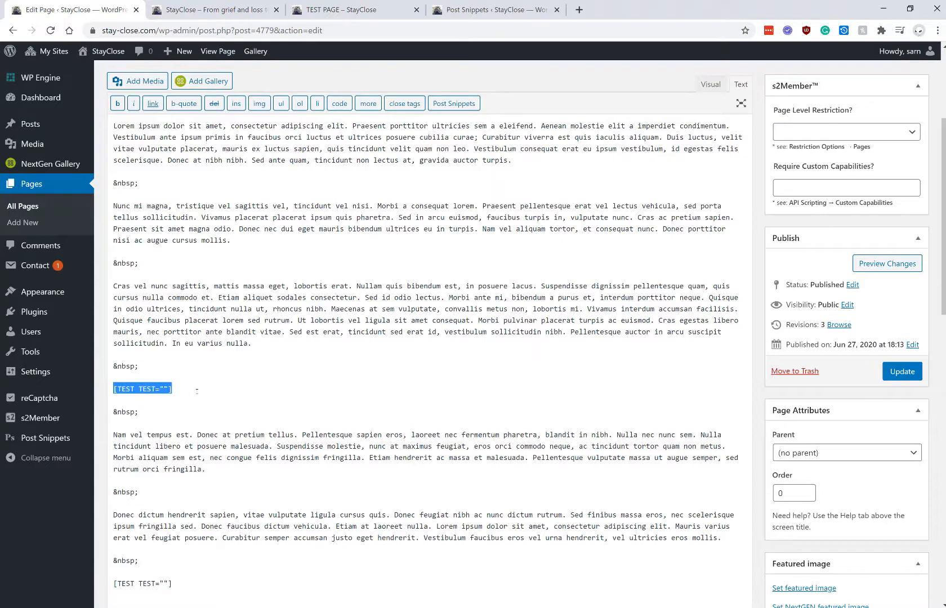
key("ctrl+v")
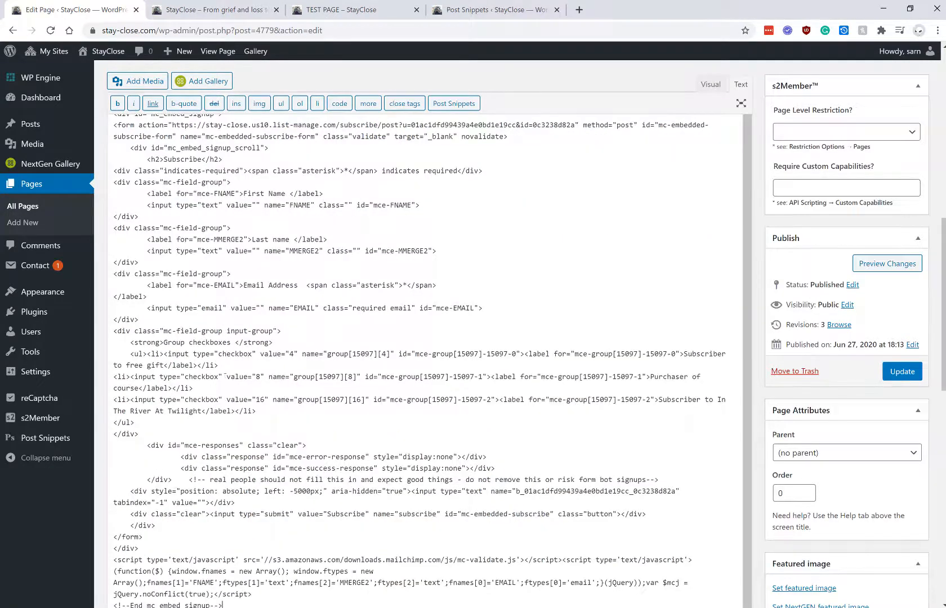
- Check the [TEST TEST=""] shortcode at the end of the content and update the page
scroll(228, 374, "down", 5)
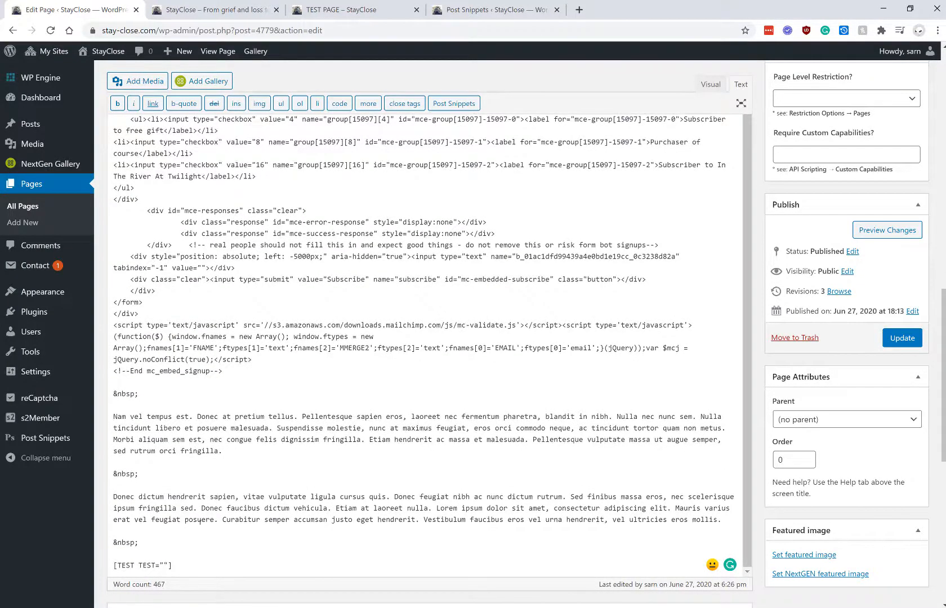
left_click_drag(170, 565, 70, 550)
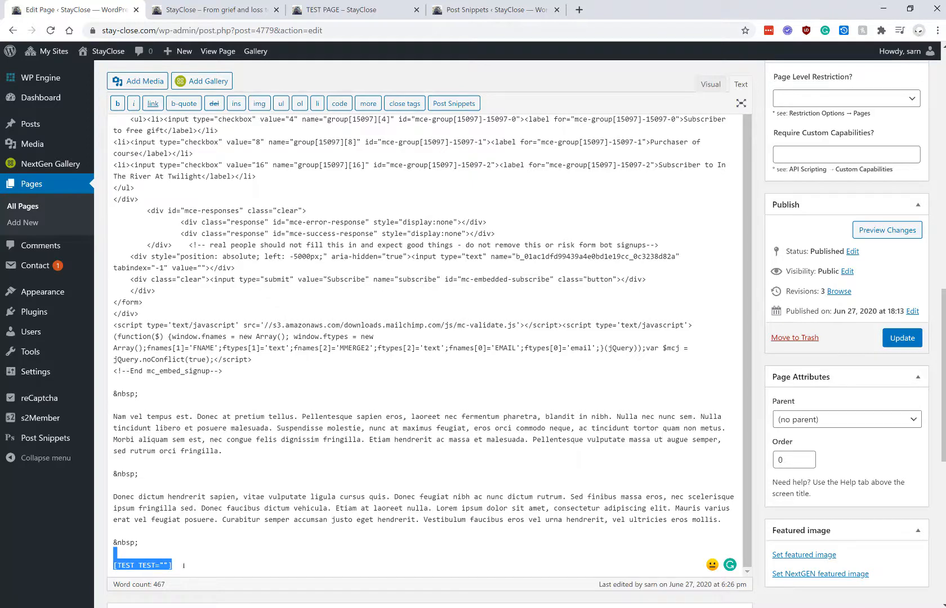
left_click_drag(183, 565, 114, 564)
scroll(249, 525, "up", 4)
left_click(902, 337)
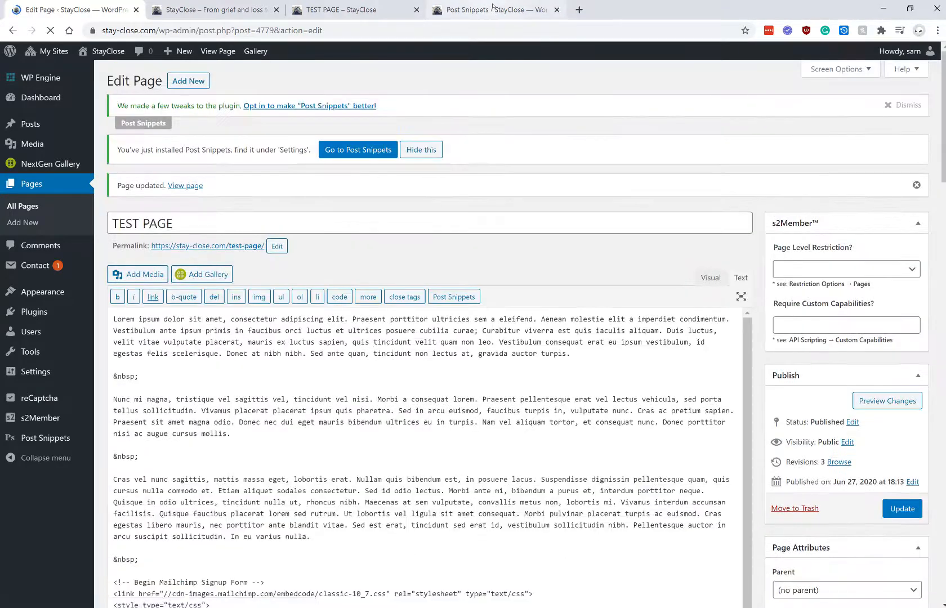
- Reload the published TEST PAGE and examine the subscribe form generated by the directly pasted code
left_click(484, 10)
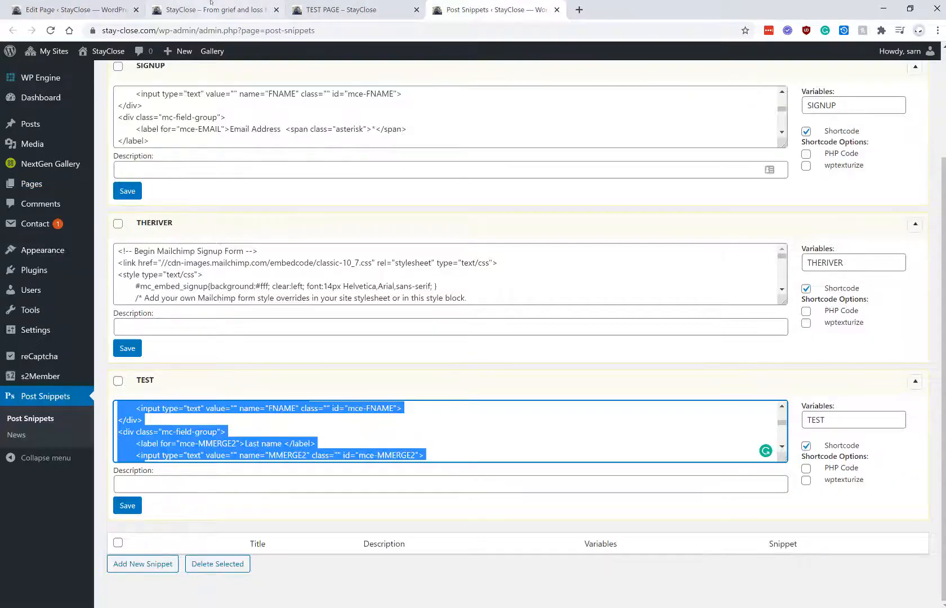
left_click(194, 9)
scroll(263, 130, "down", 3)
left_click(340, 10)
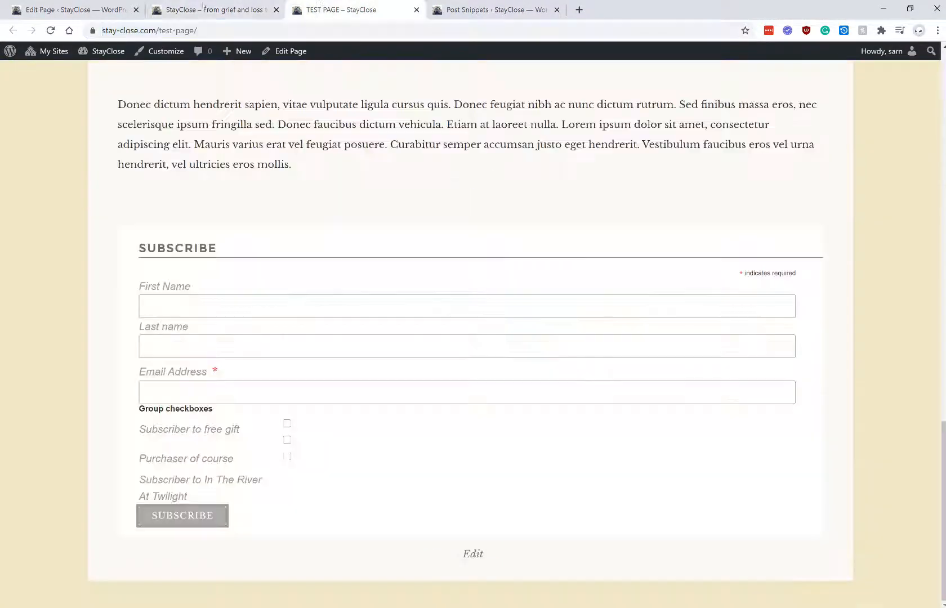
left_click(50, 31)
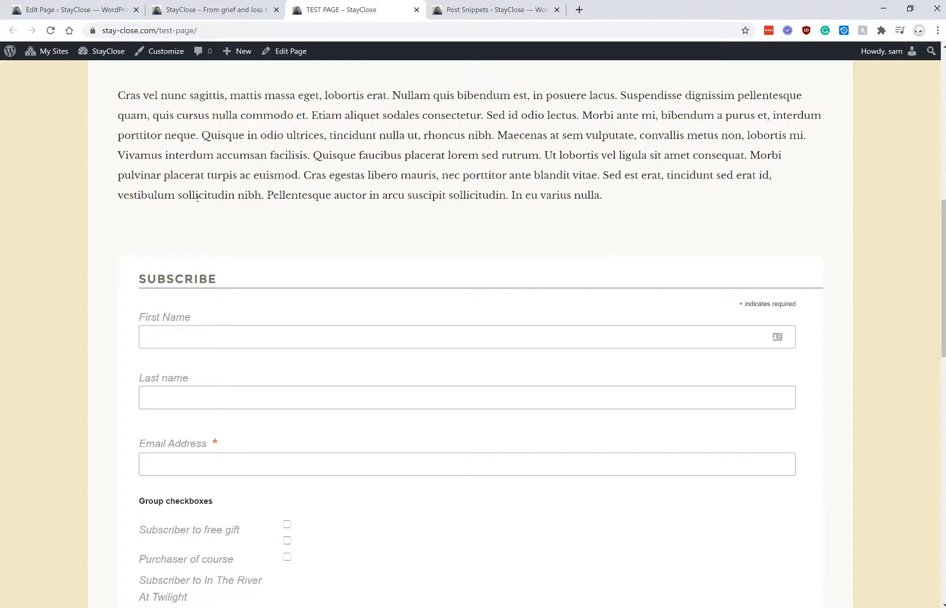
- Compare the published form with its full code in the page editor, highlighting the code from the "Begin Mailchimp Signup Form" comment
left_click(214, 9)
left_click(84, 4)
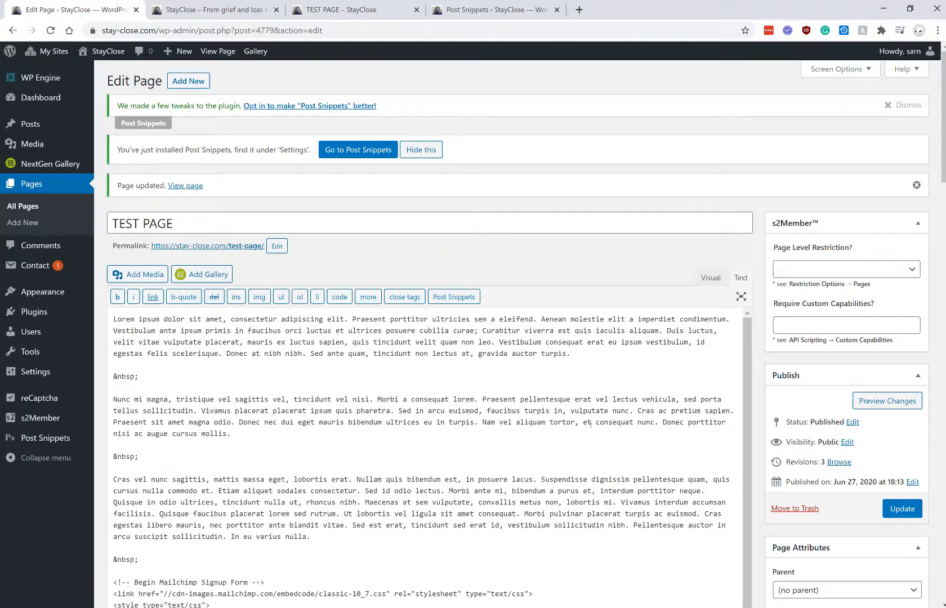
scroll(547, 423, "down", 6)
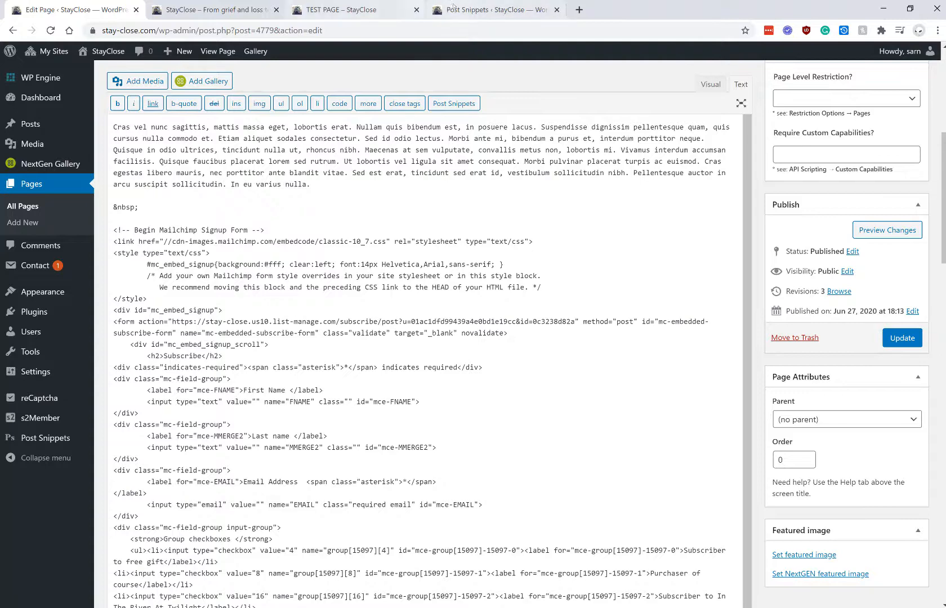
left_click(490, 10)
left_click(220, 9)
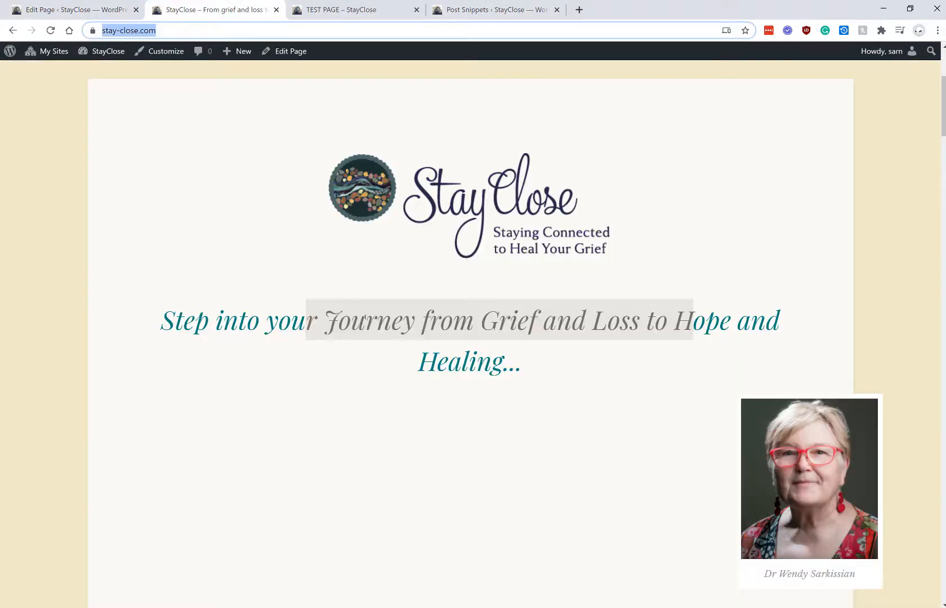
left_click(354, 8)
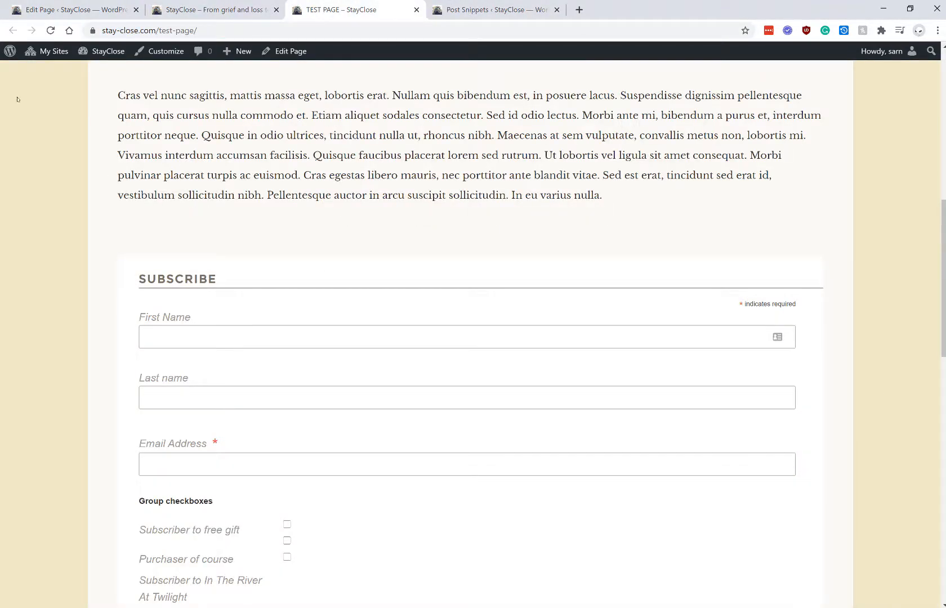
left_click(25, 11)
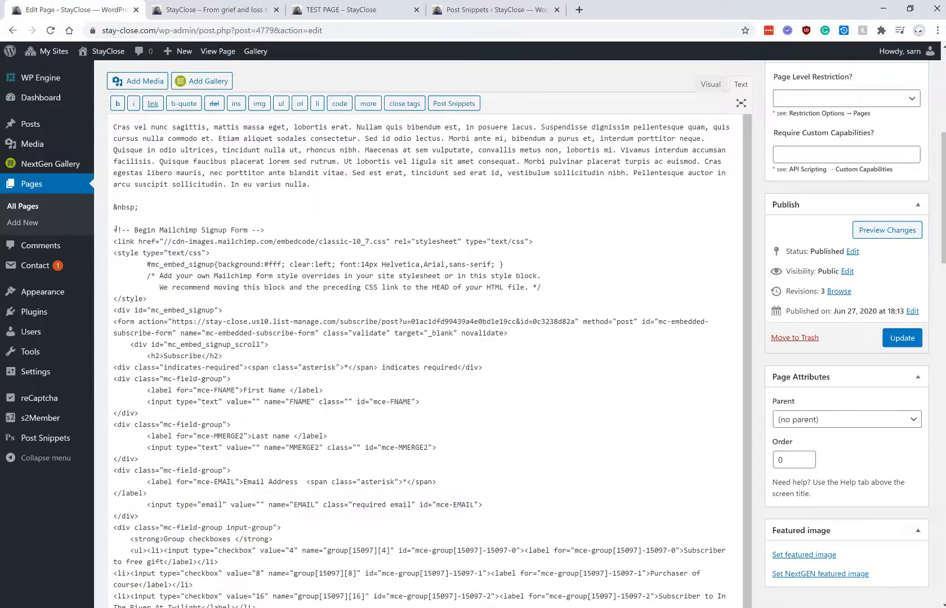
left_click_drag(116, 229, 386, 383)
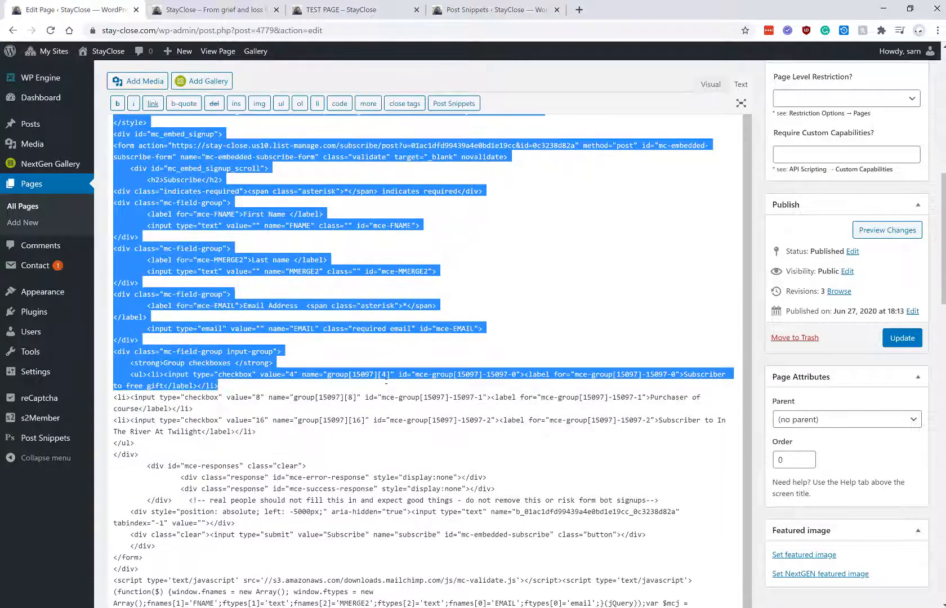